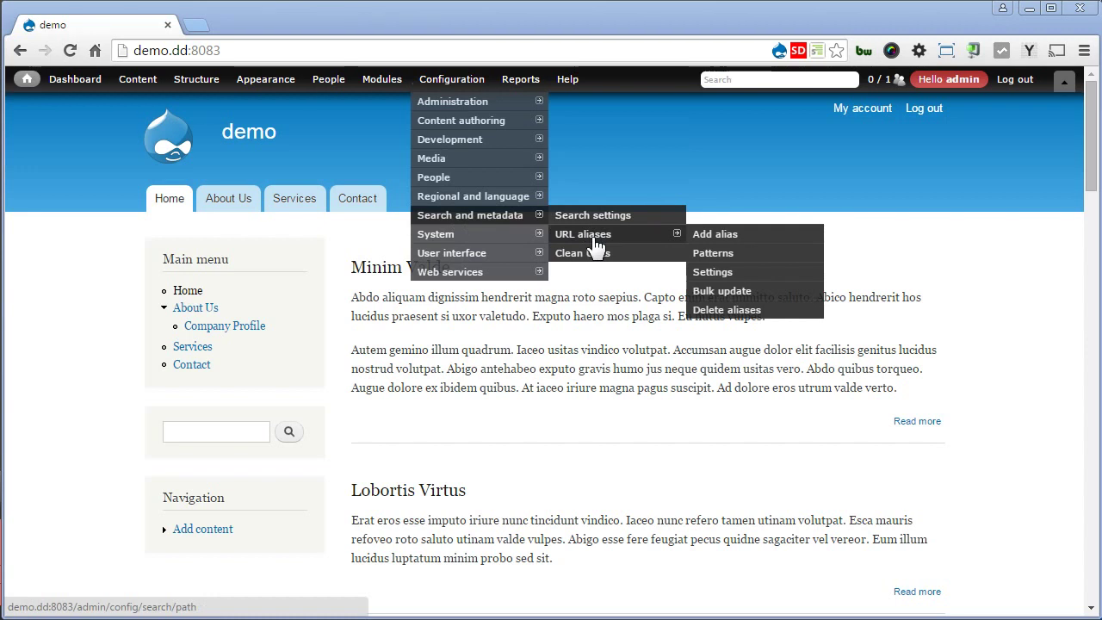
click(742, 254)
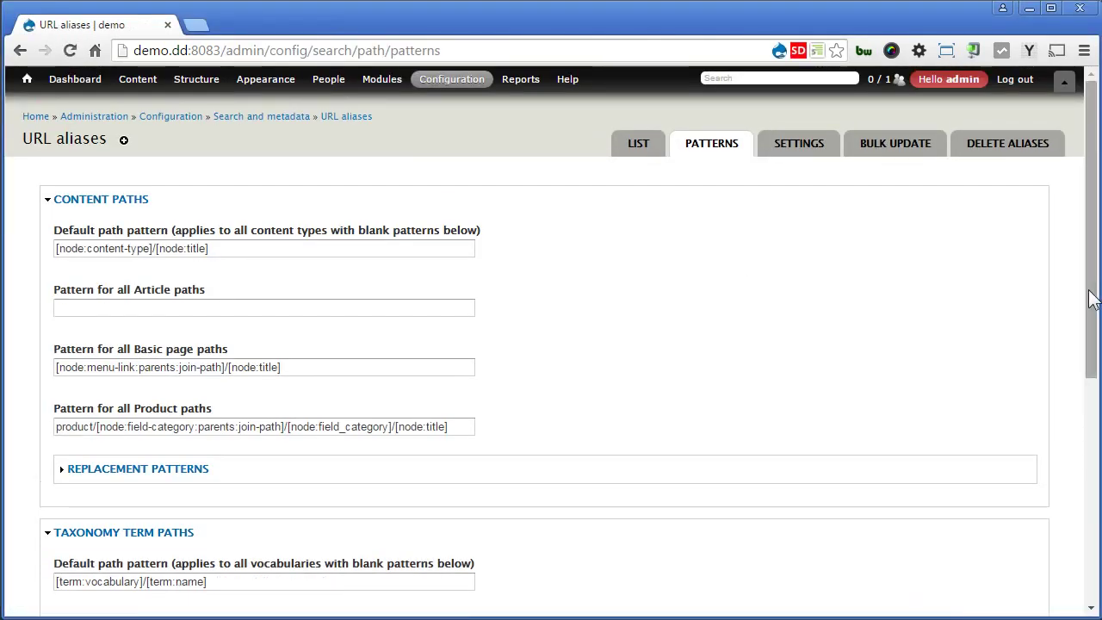
mouse_move(1087, 289)
mouse_down()
mouse_move(1096, 331)
mouse_move(1077, 546)
mouse_up()
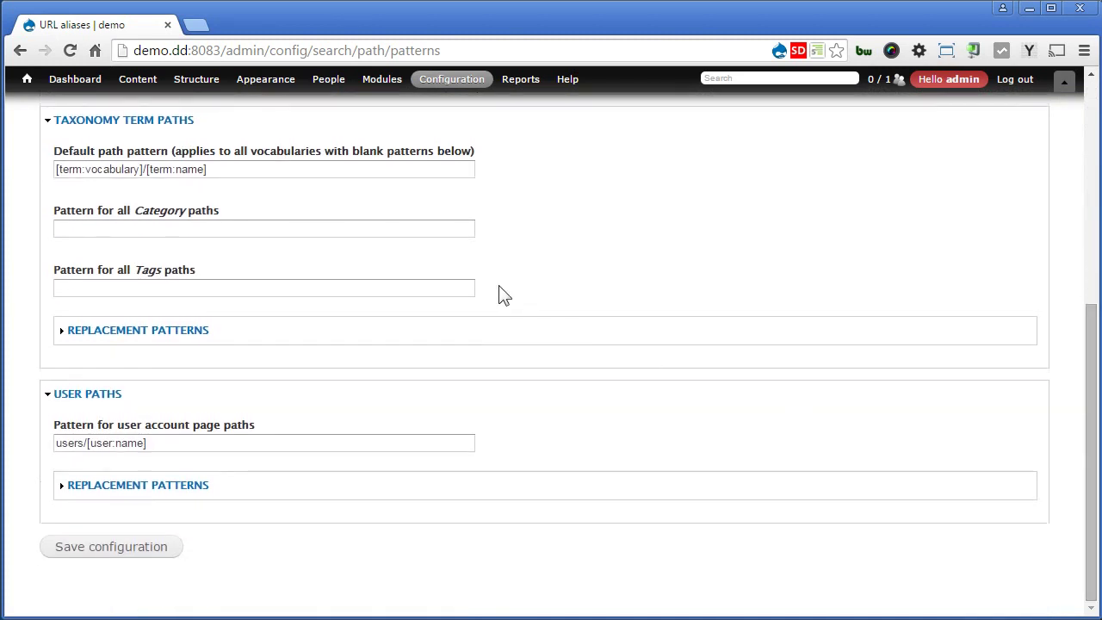
drag(231, 170, 43, 172)
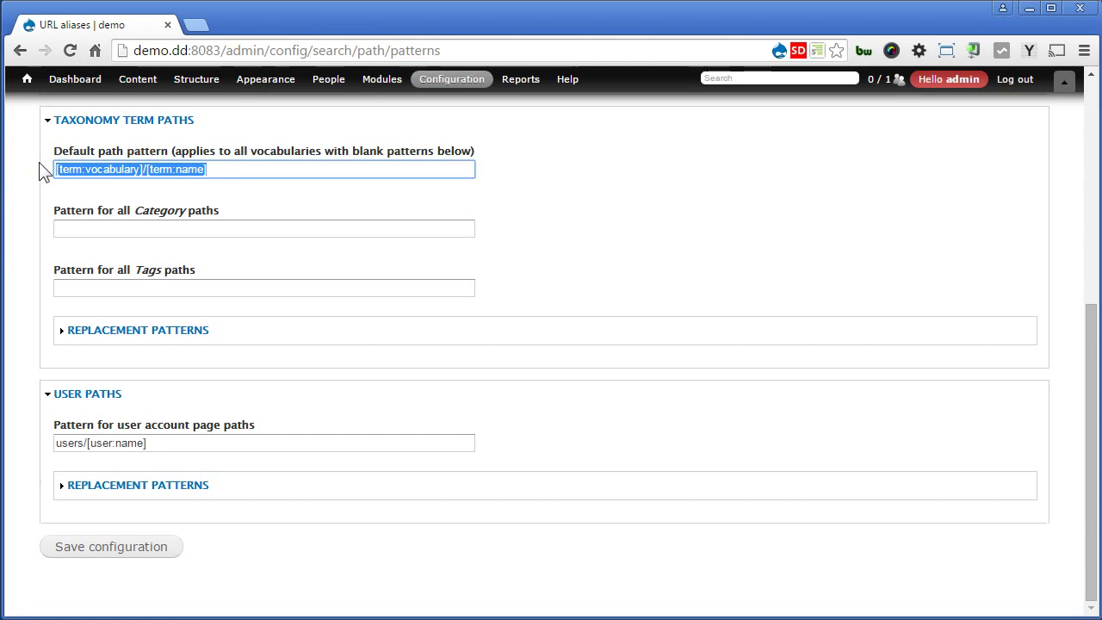
mouse_move(196, 78)
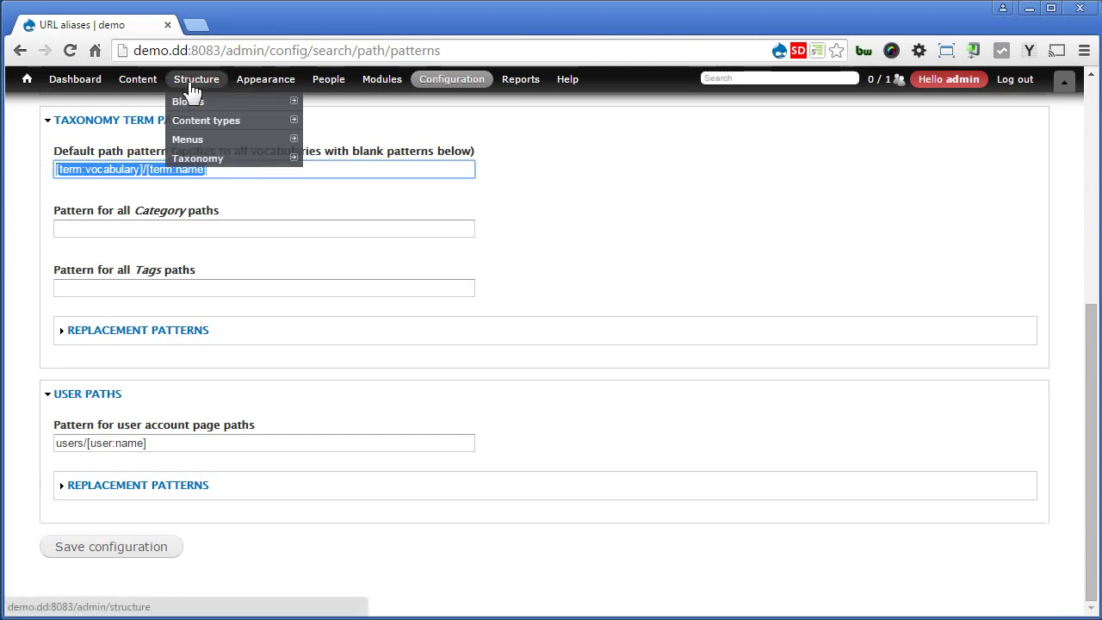
mouse_move(198, 158)
mouse_move(332, 177)
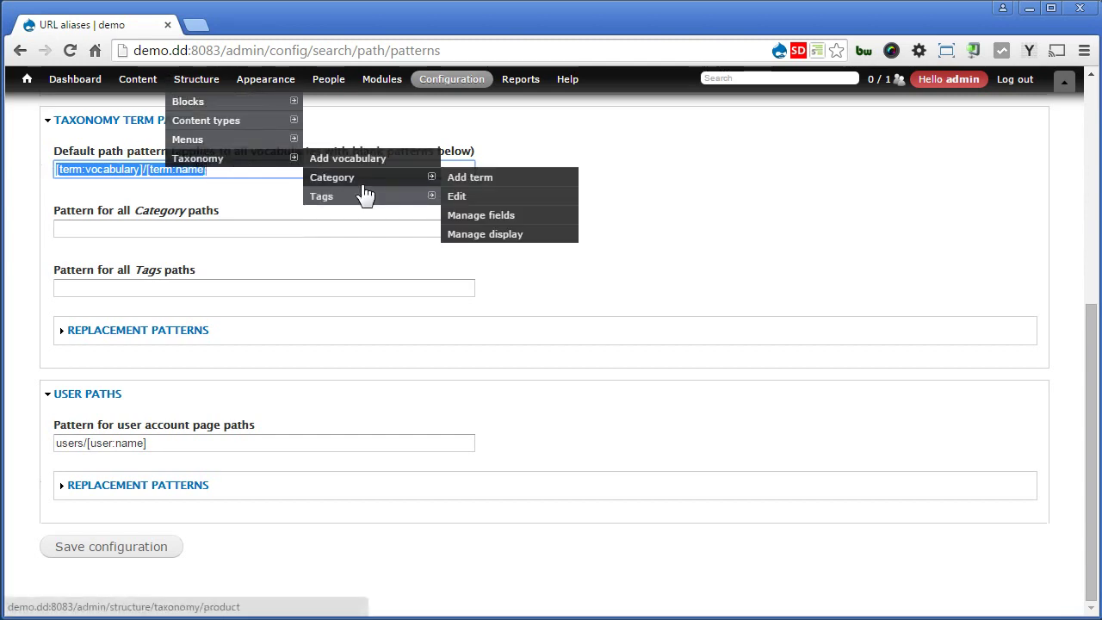
Step: Open the Category vocabulary in a new browser tab and switch to it
right_click(362, 185)
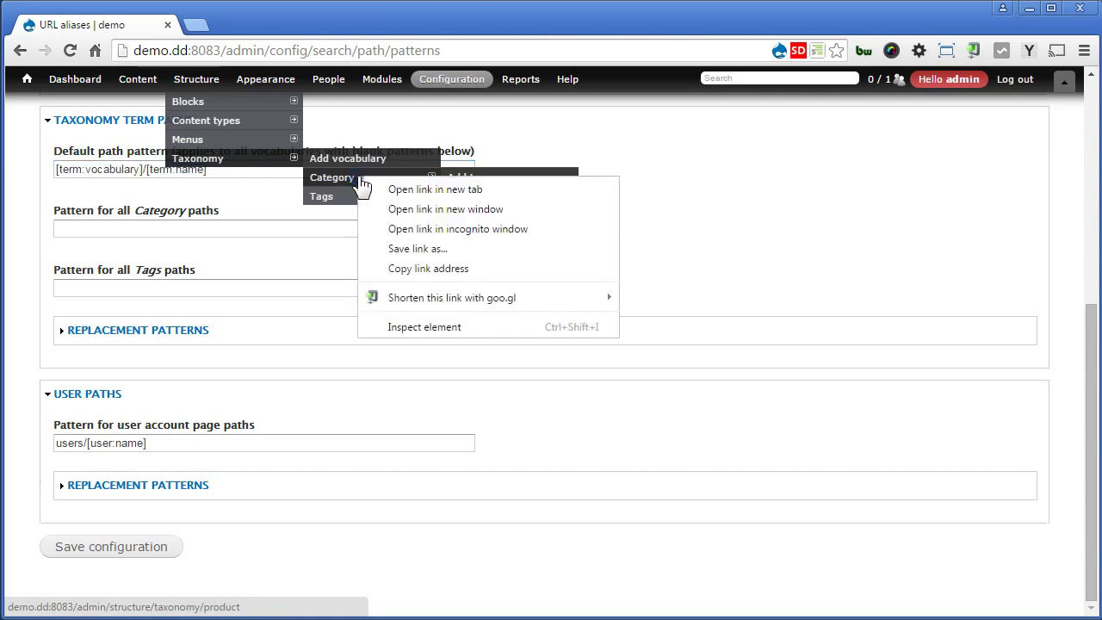
click(385, 190)
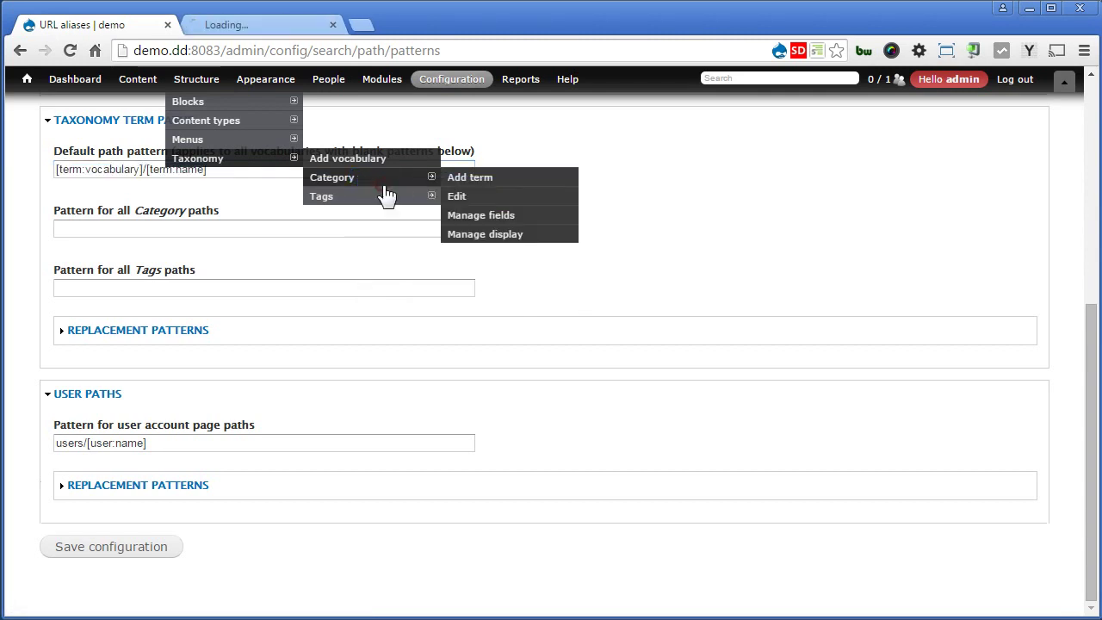
click(284, 24)
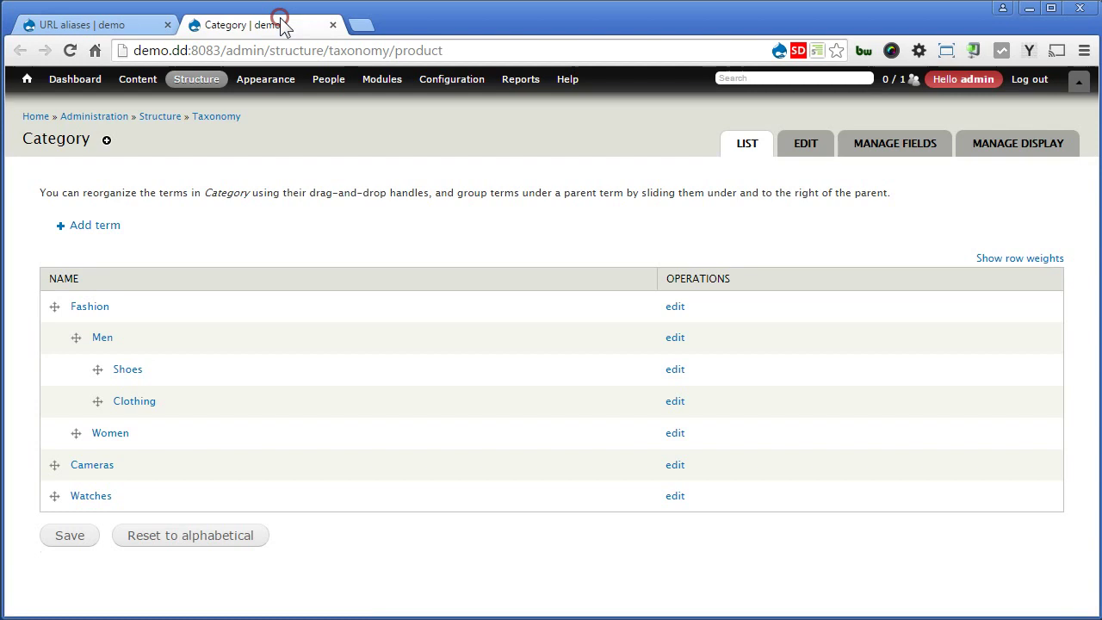
Step: Check that Fashion uses alias category/fashion, then open the Shoes term at category/shoes
click(97, 307)
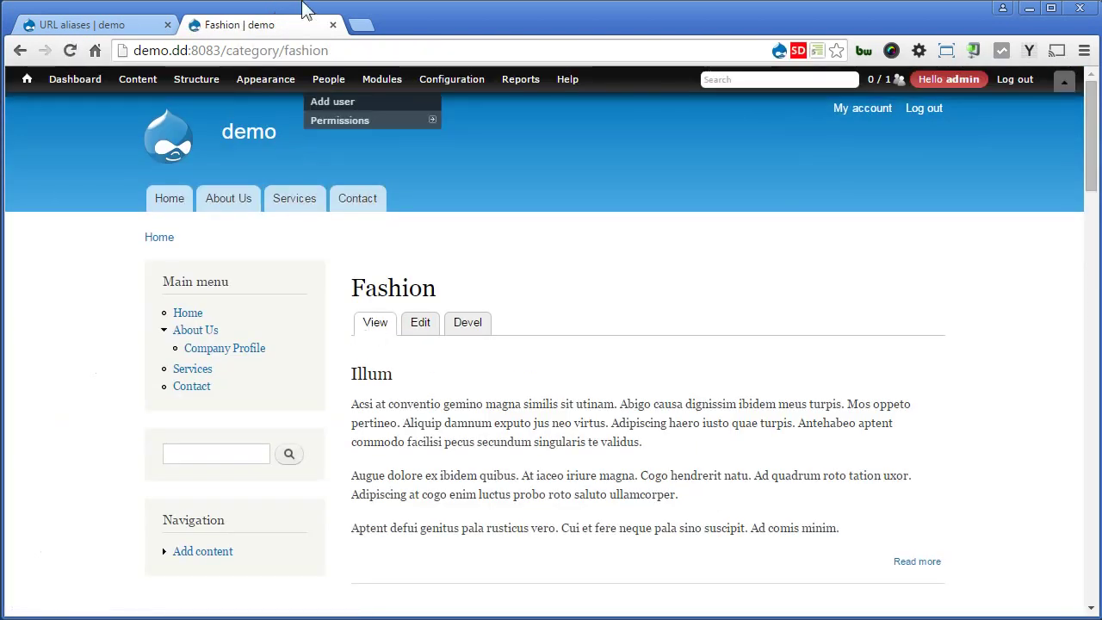
drag(226, 51, 370, 51)
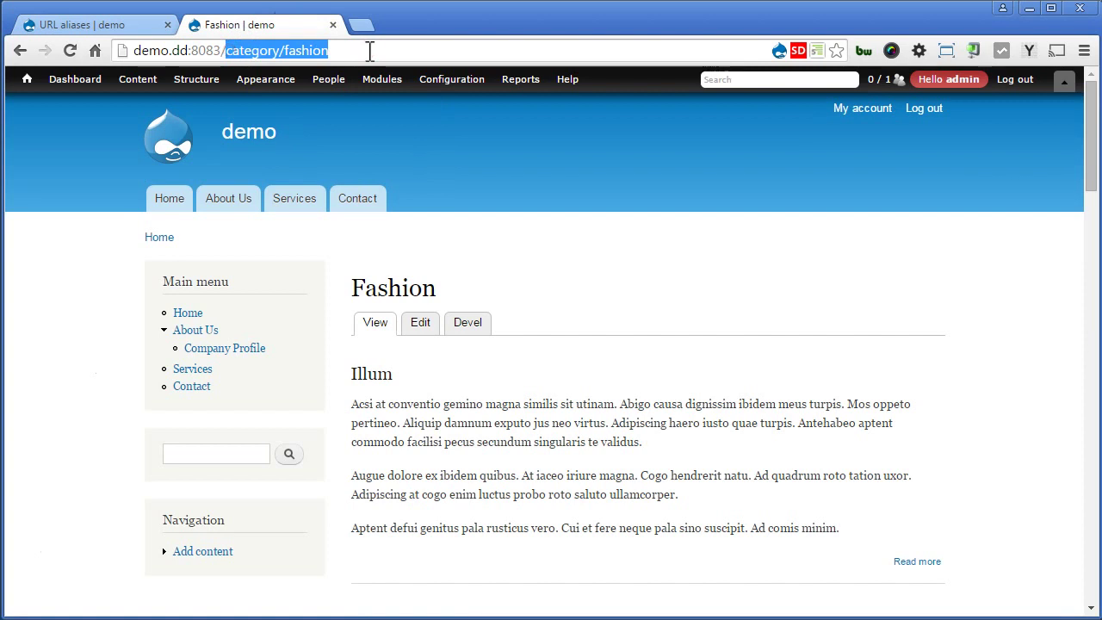
click(20, 51)
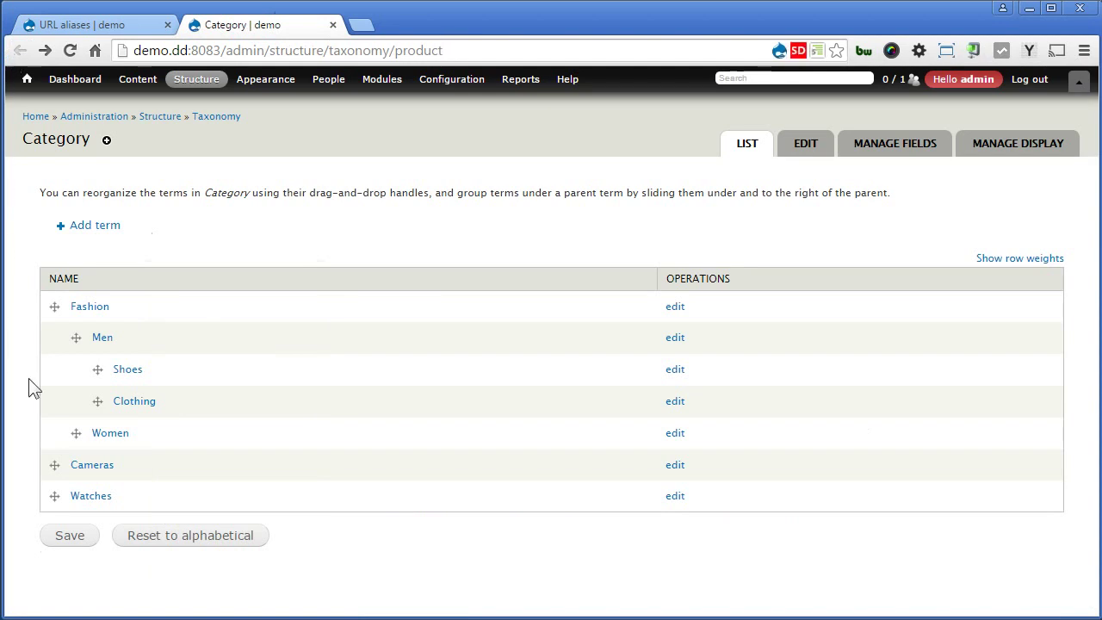
click(133, 373)
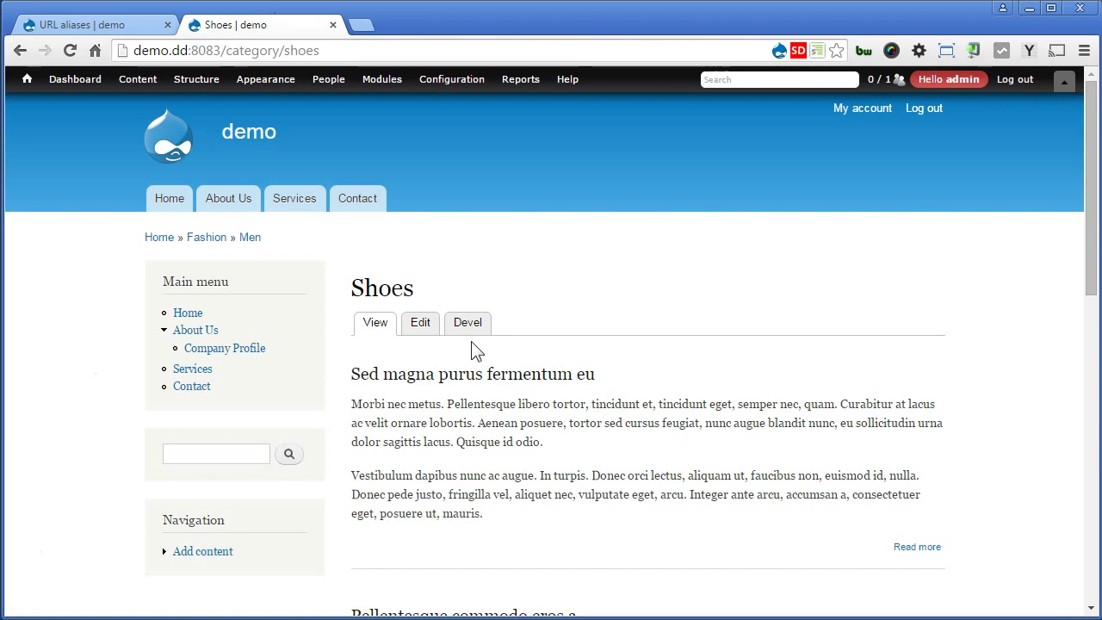
Step: Add an extra '/' after [term:vocabulary]/ in the default taxonomy term path pattern
click(130, 24)
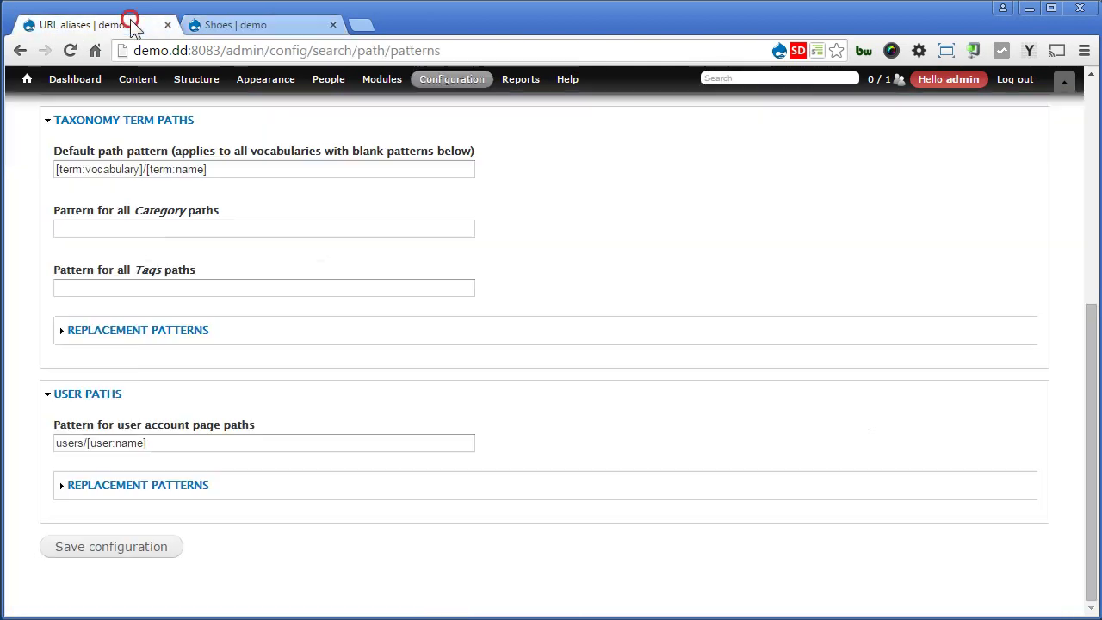
click(176, 172)
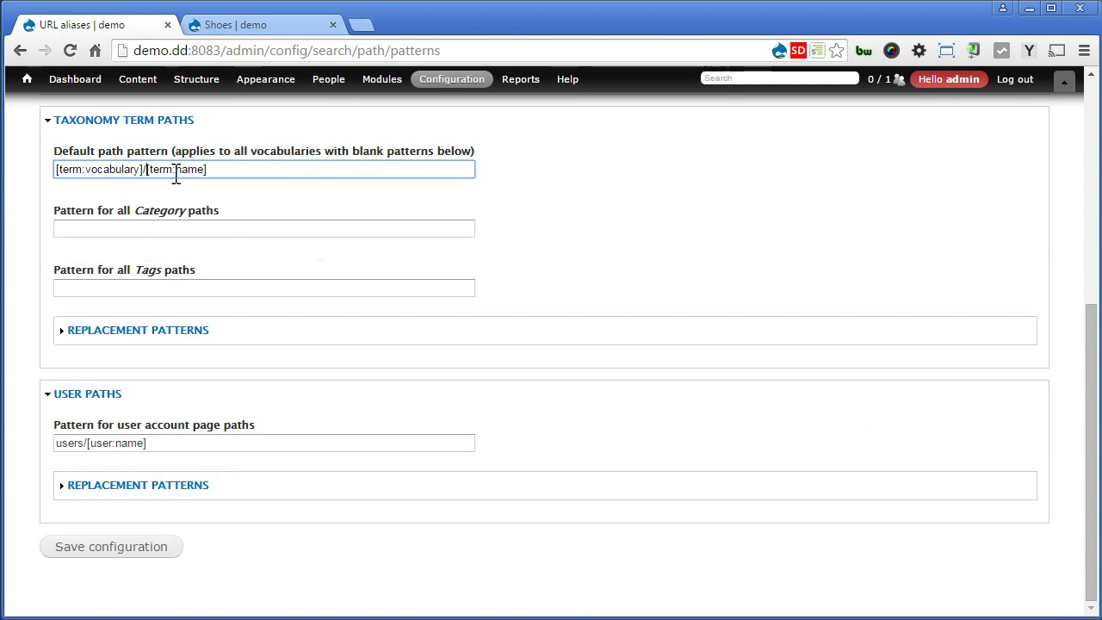
text(/)
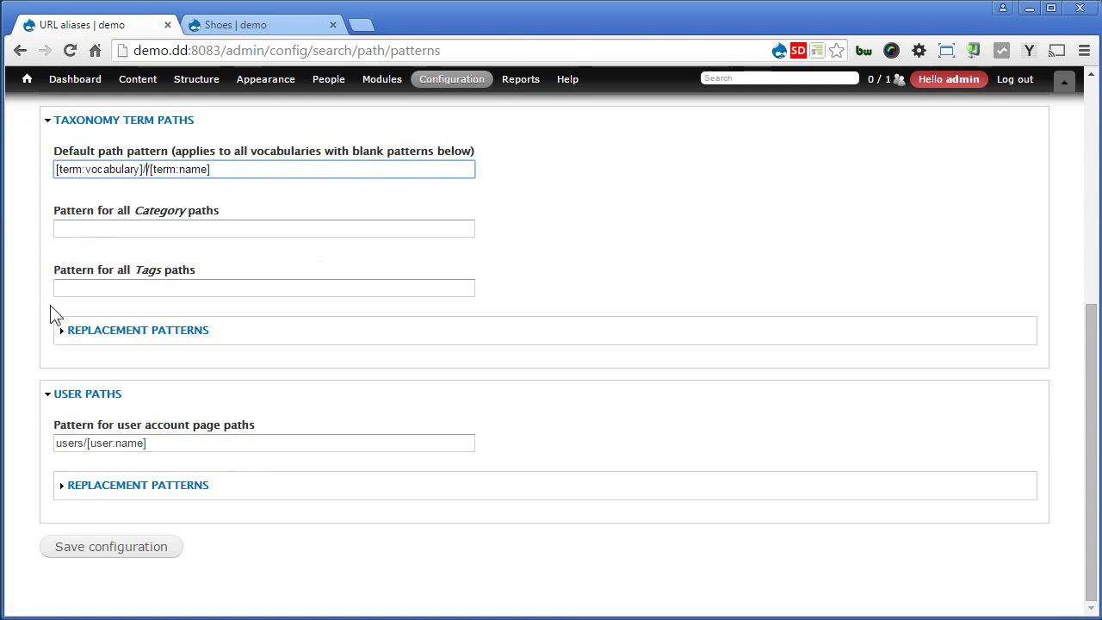
Step: Insert the [term:parents:join-path] token from the Taxonomy term Parents replacement patterns
click(77, 331)
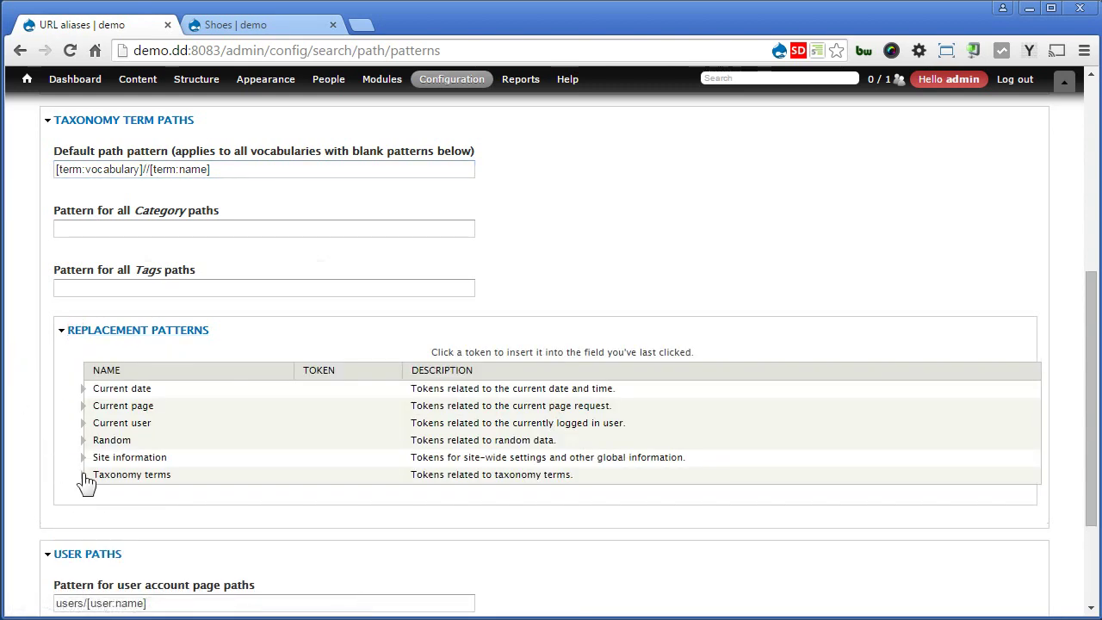
click(84, 474)
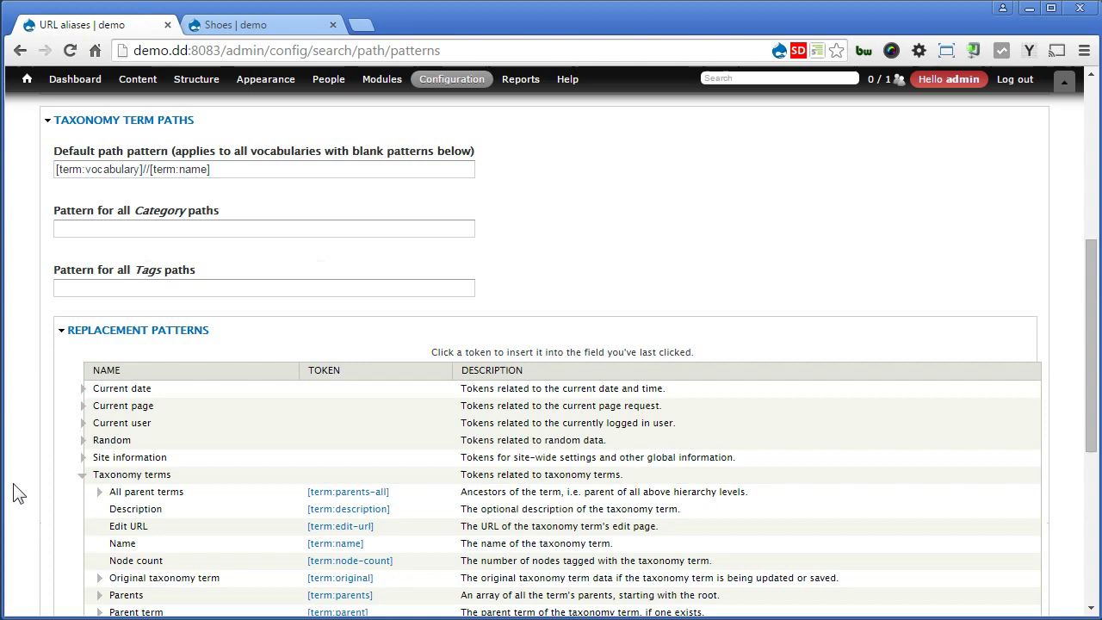
scroll(17, 492, down, 4)
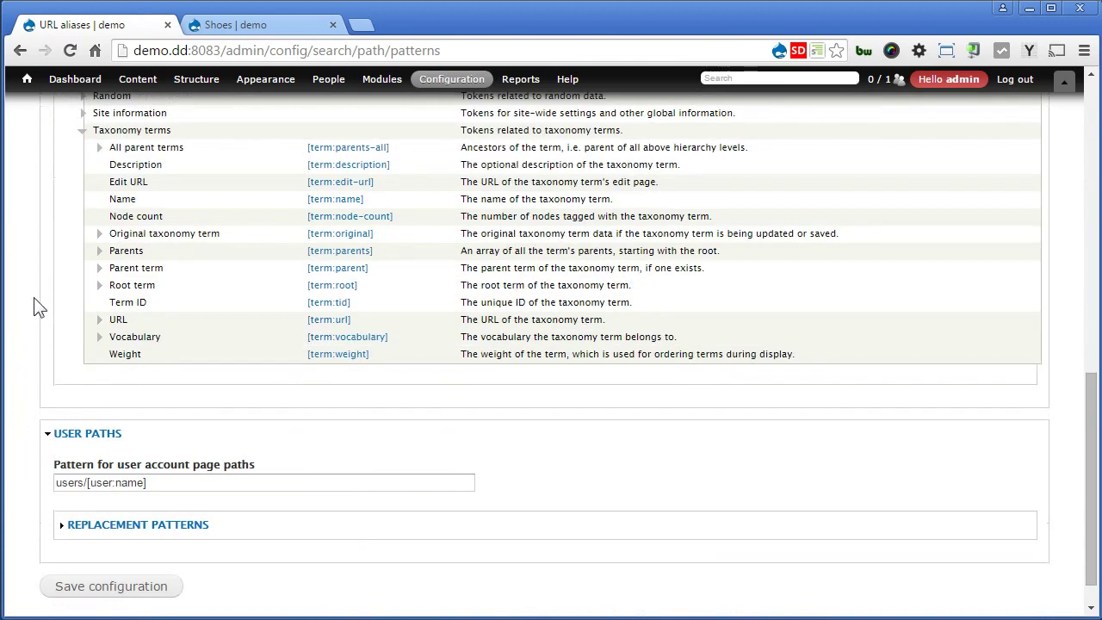
click(99, 251)
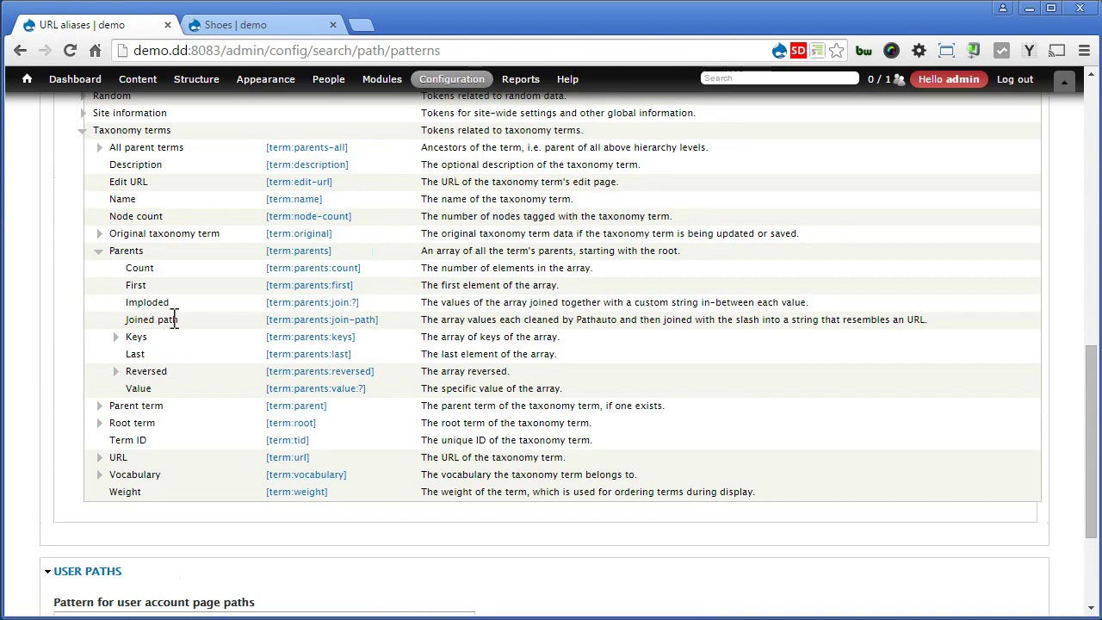
click(306, 322)
scroll(306, 325, up, 4)
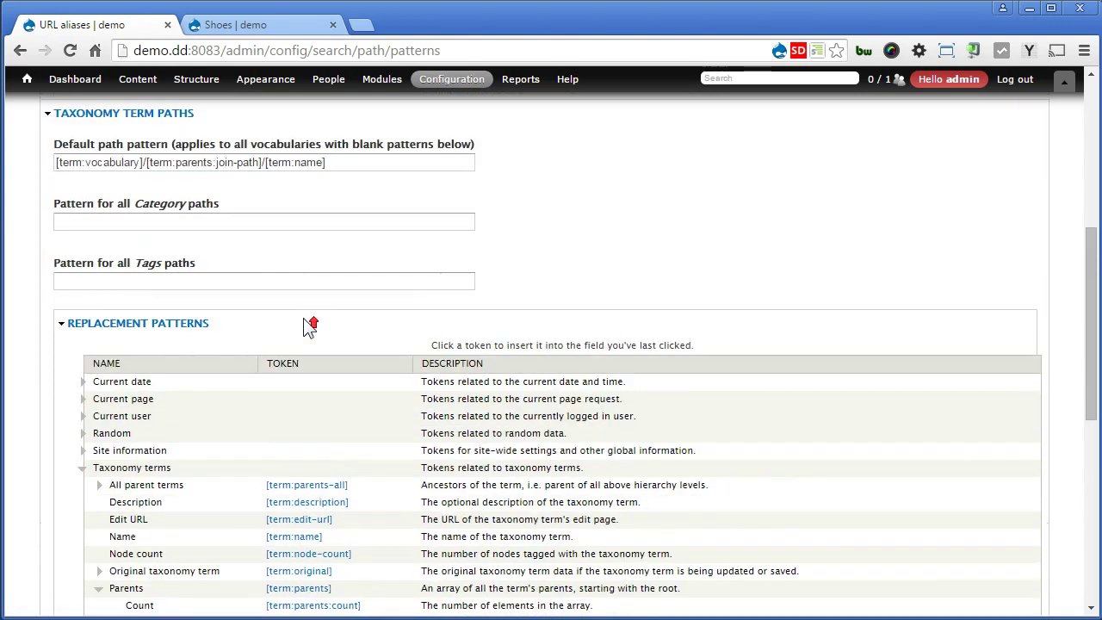
scroll(309, 326, up, 2)
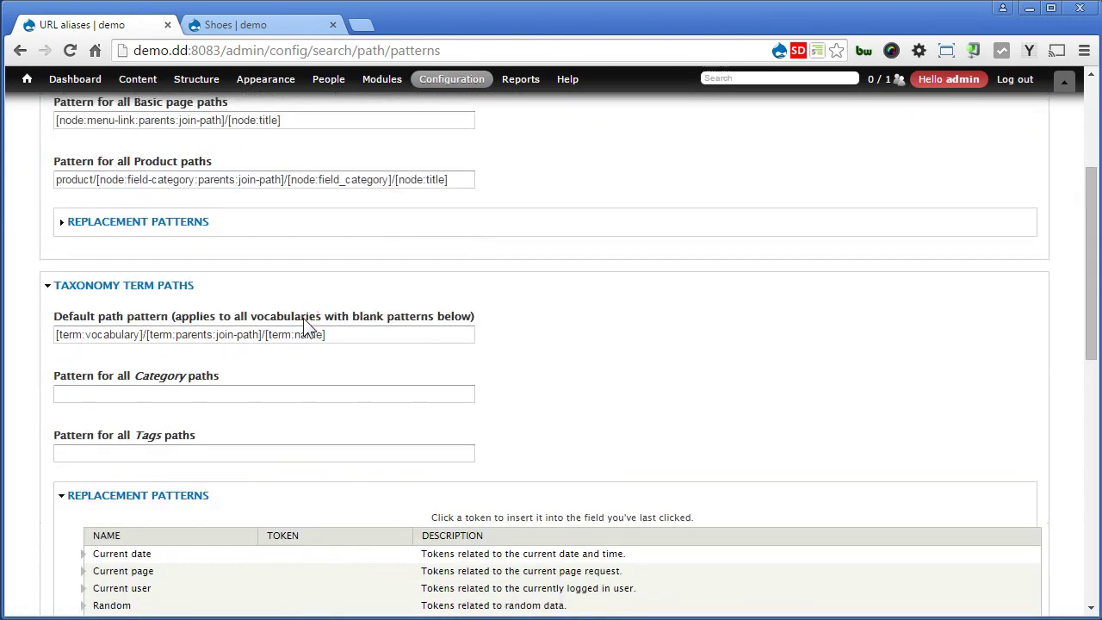
Step: Save the pattern [term:vocabulary]/[term:parents:join-path]/[term:name] and return to the Shoes tab
click(147, 335)
drag(147, 335, 263, 336)
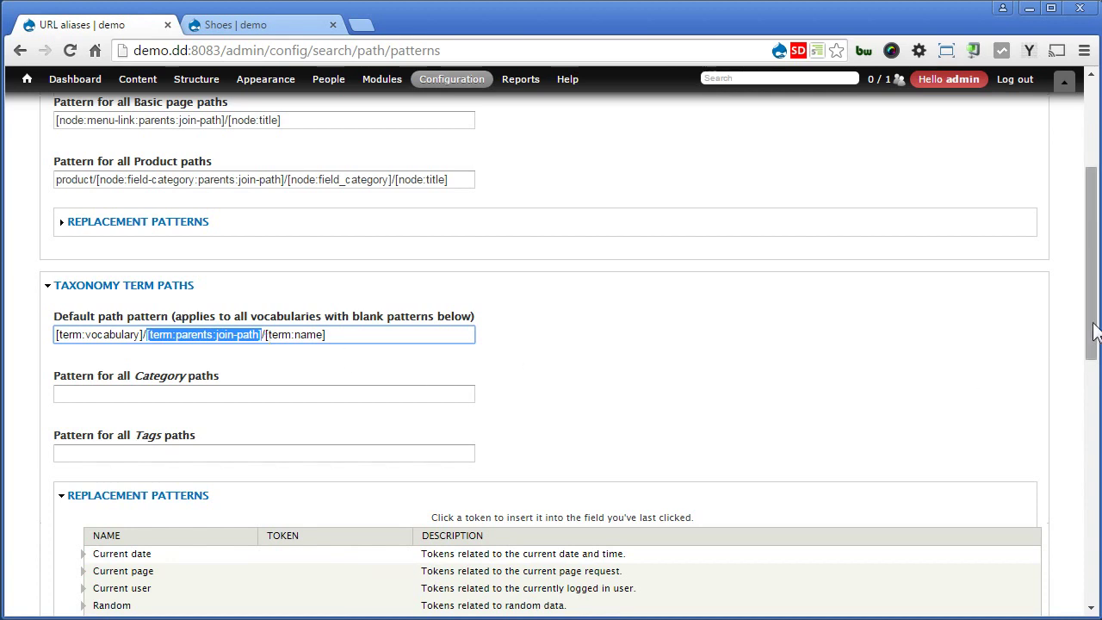
drag(1093, 335, 1093, 590)
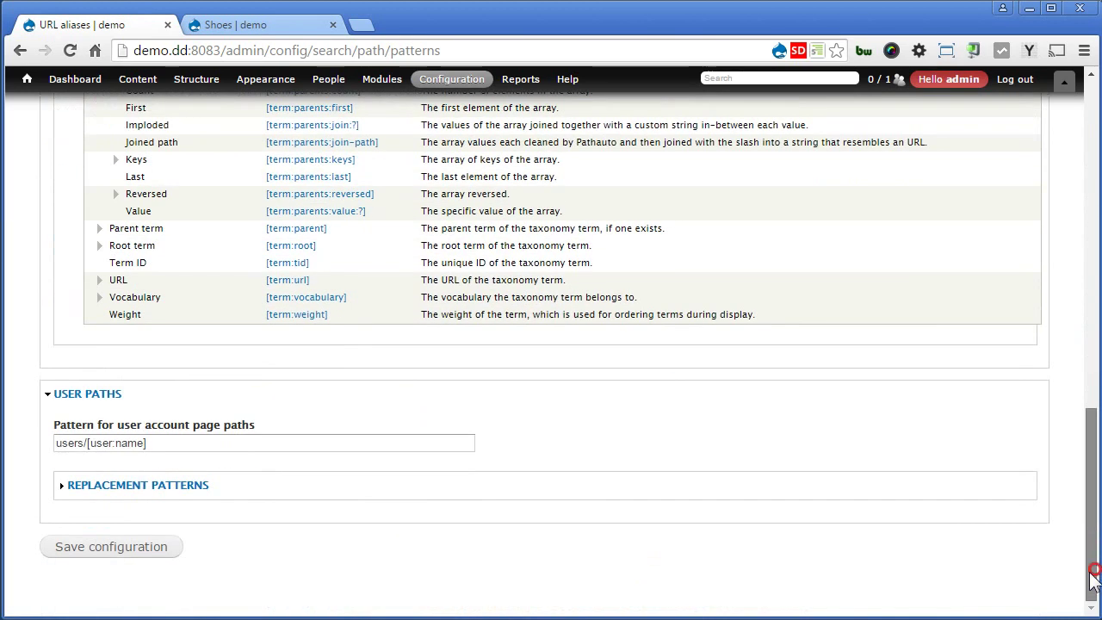
click(138, 547)
click(278, 25)
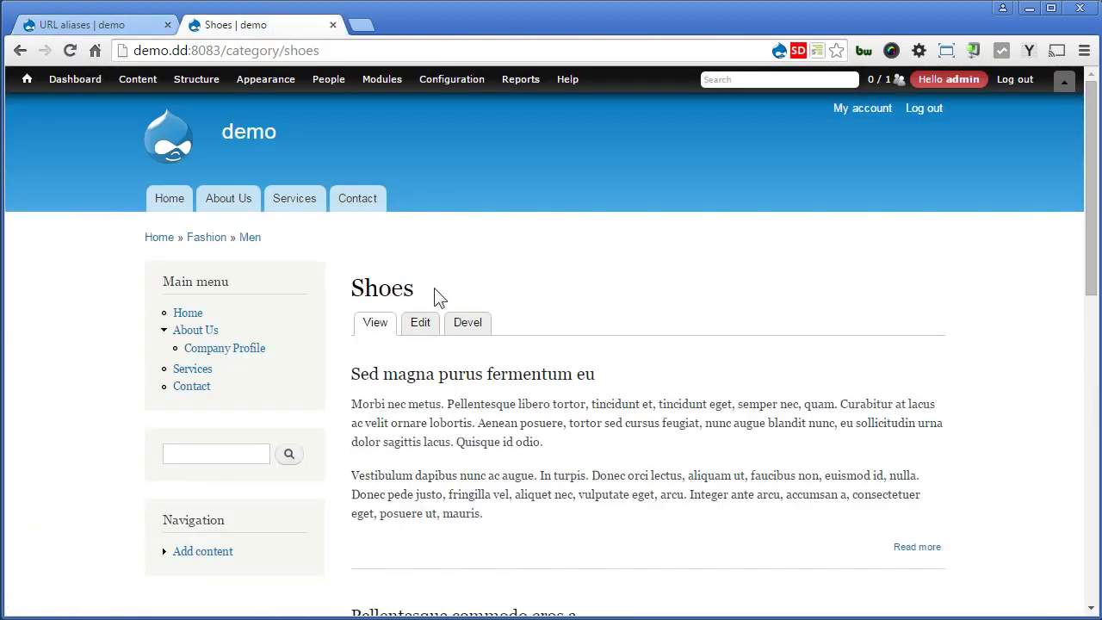
Step: Enable 'Generate automatic URL alias' on the Shoes term and save it
click(419, 323)
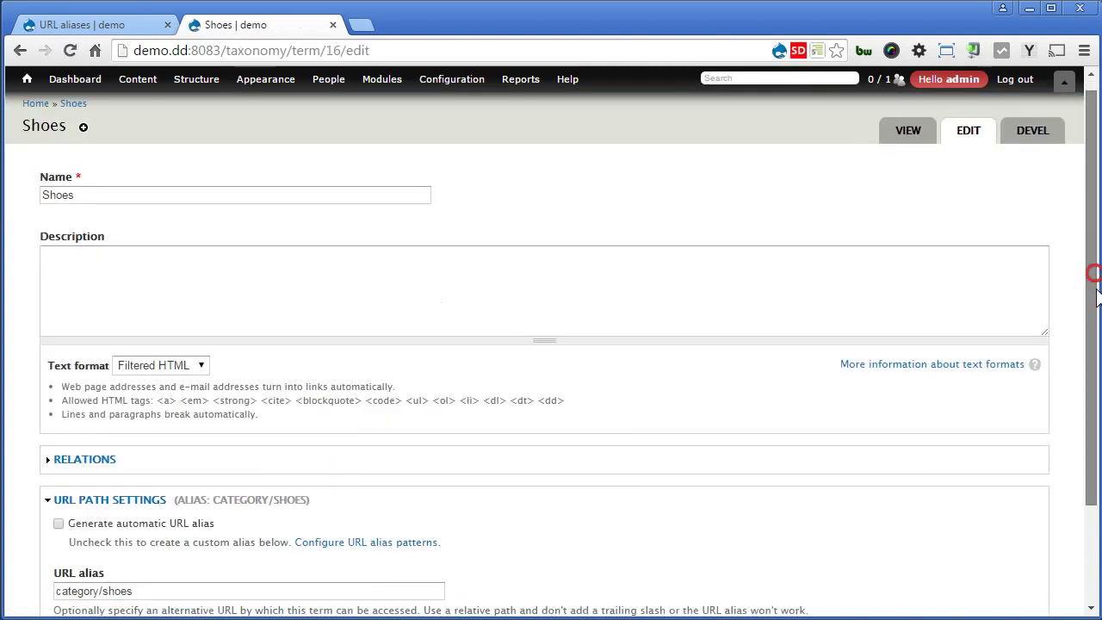
drag(1091, 260, 1098, 462)
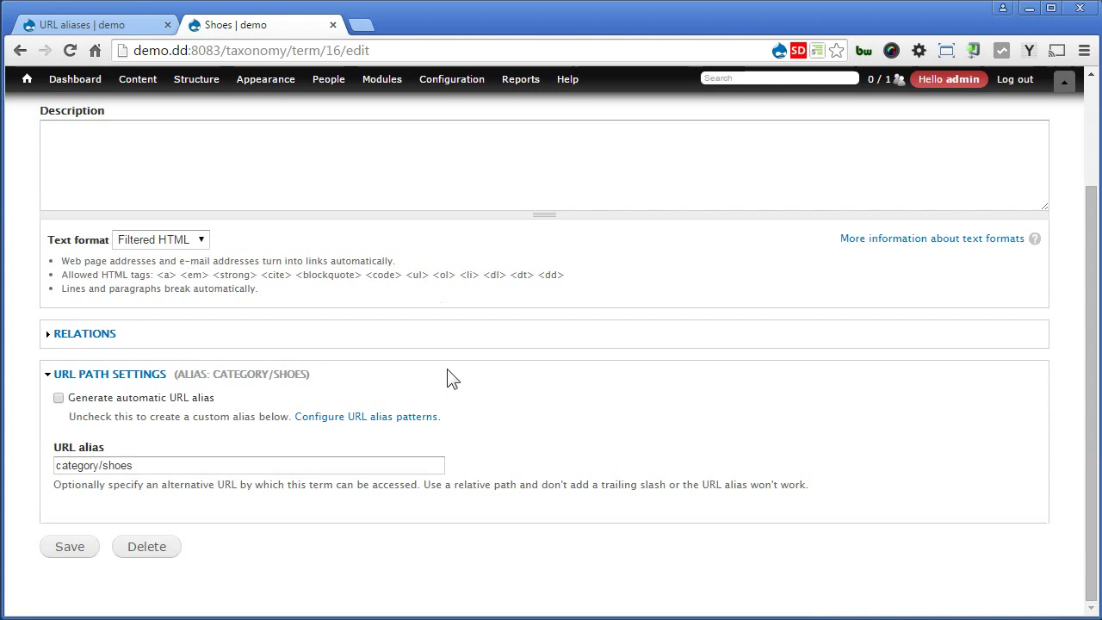
click(207, 401)
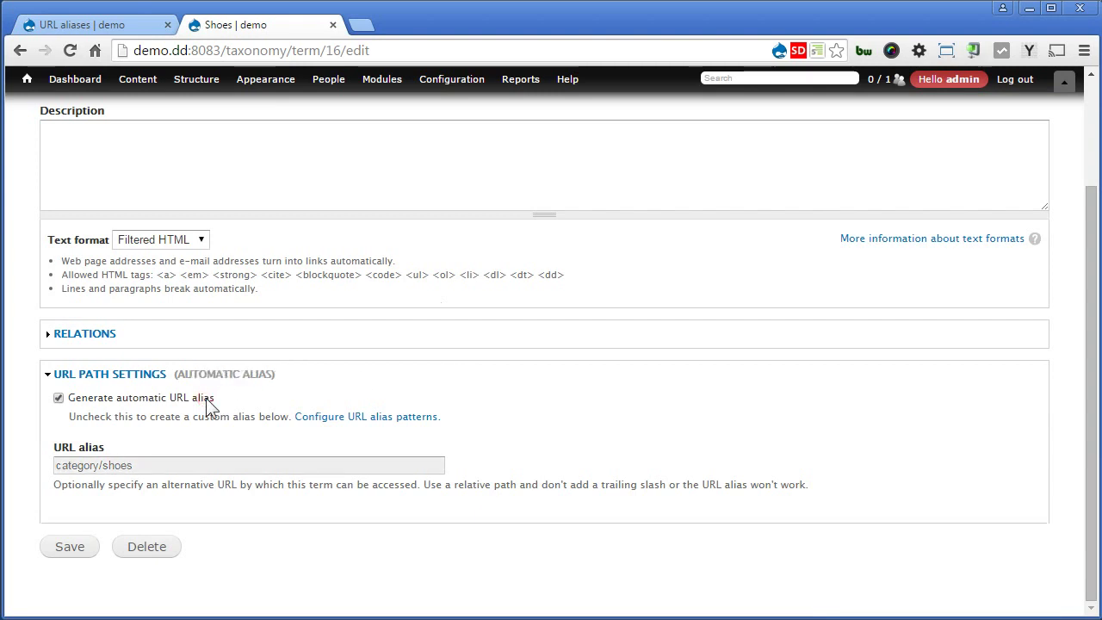
click(70, 555)
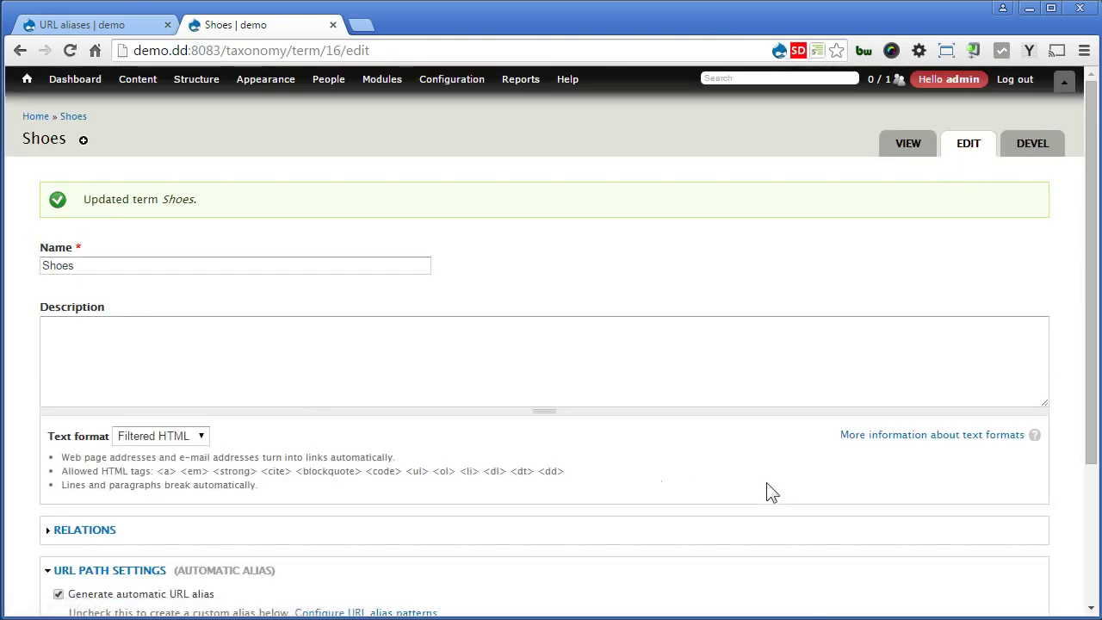
click(908, 145)
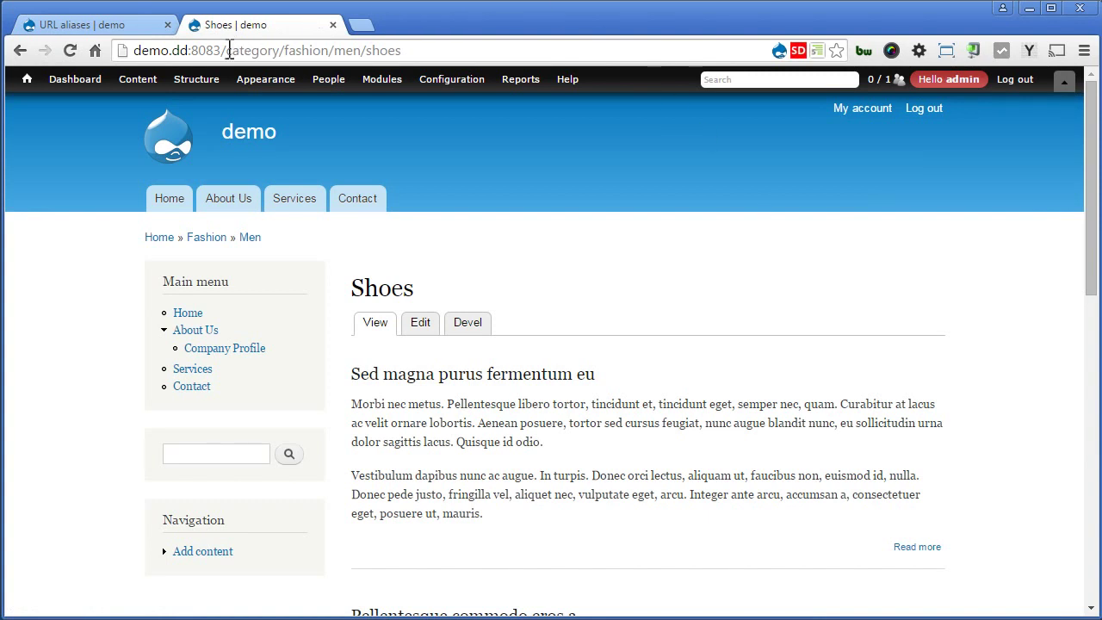
drag(227, 50, 420, 50)
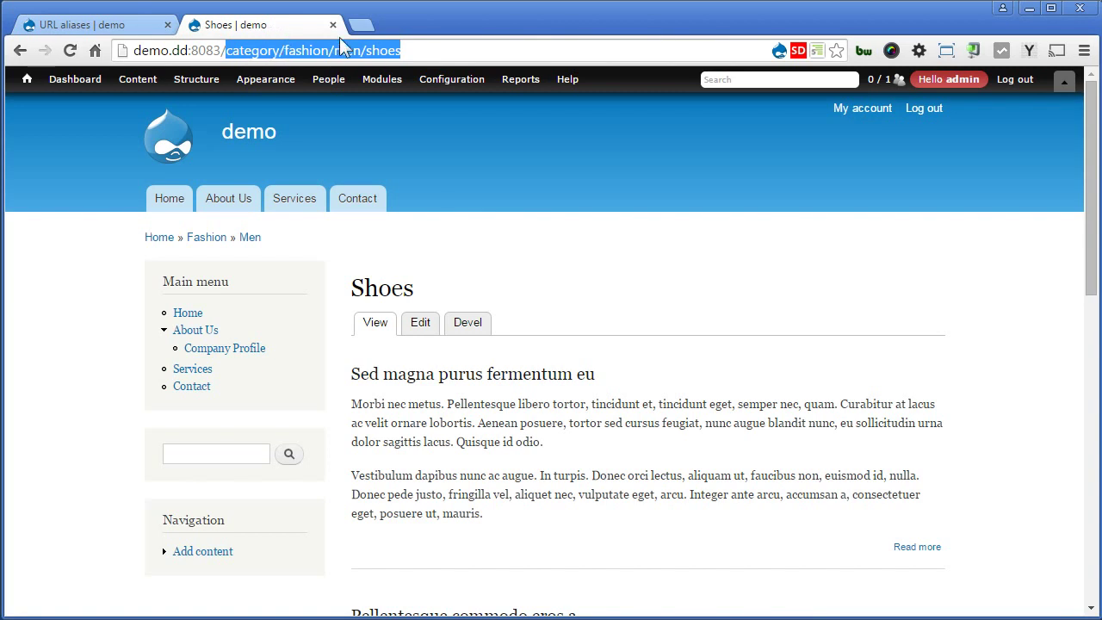
click(416, 50)
click(283, 50)
drag(307, 52, 450, 52)
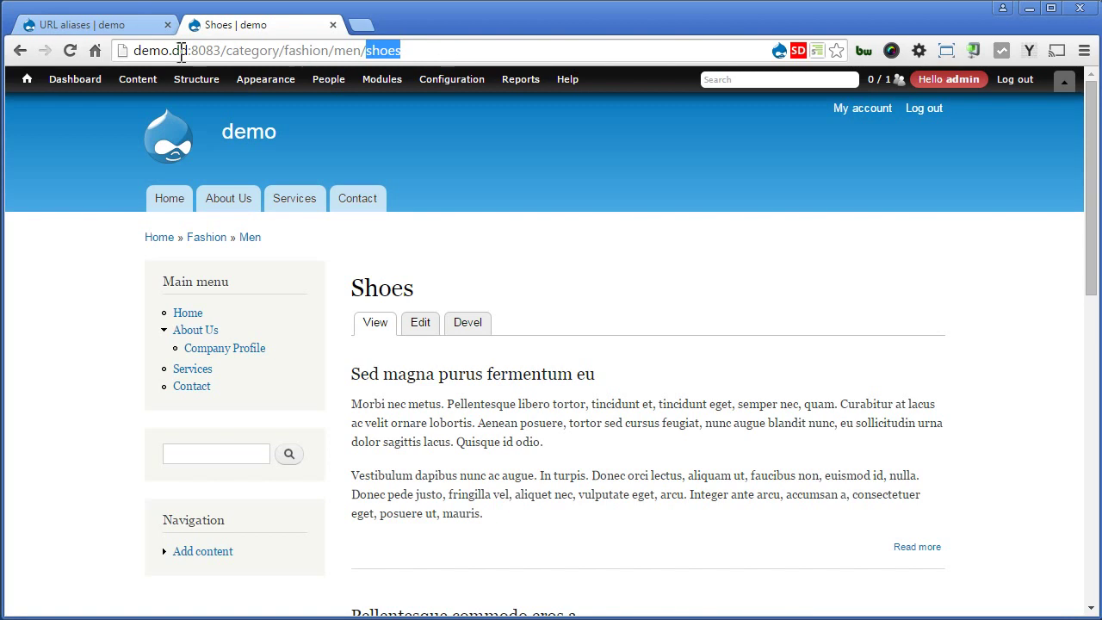
mouse_move(196, 78)
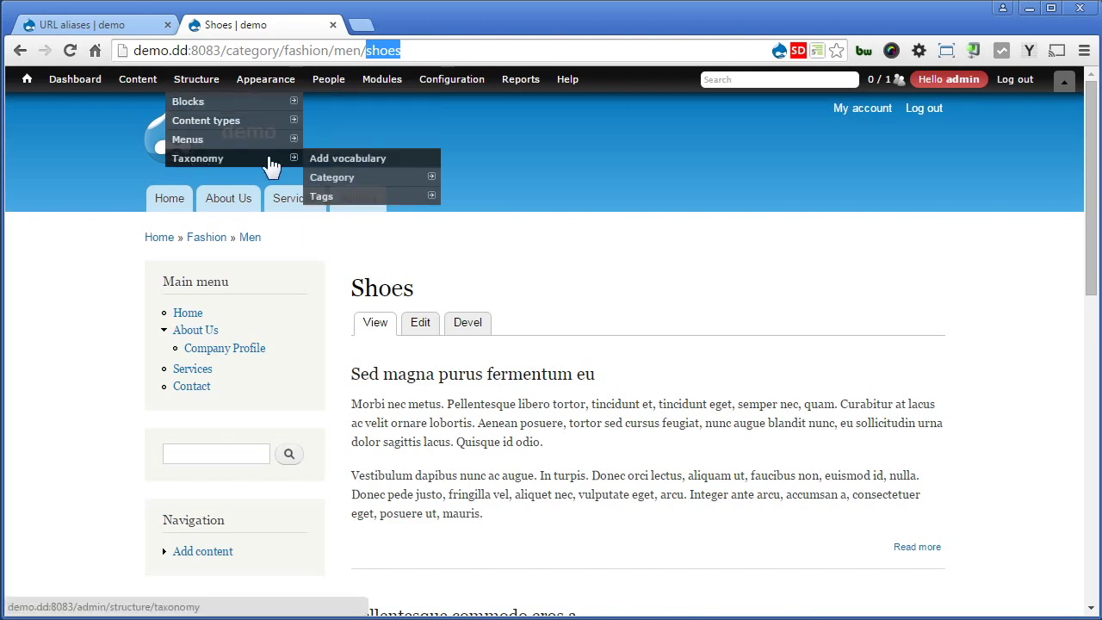
Step: Open the Women term from the Category list and highlight its category/women address
click(333, 183)
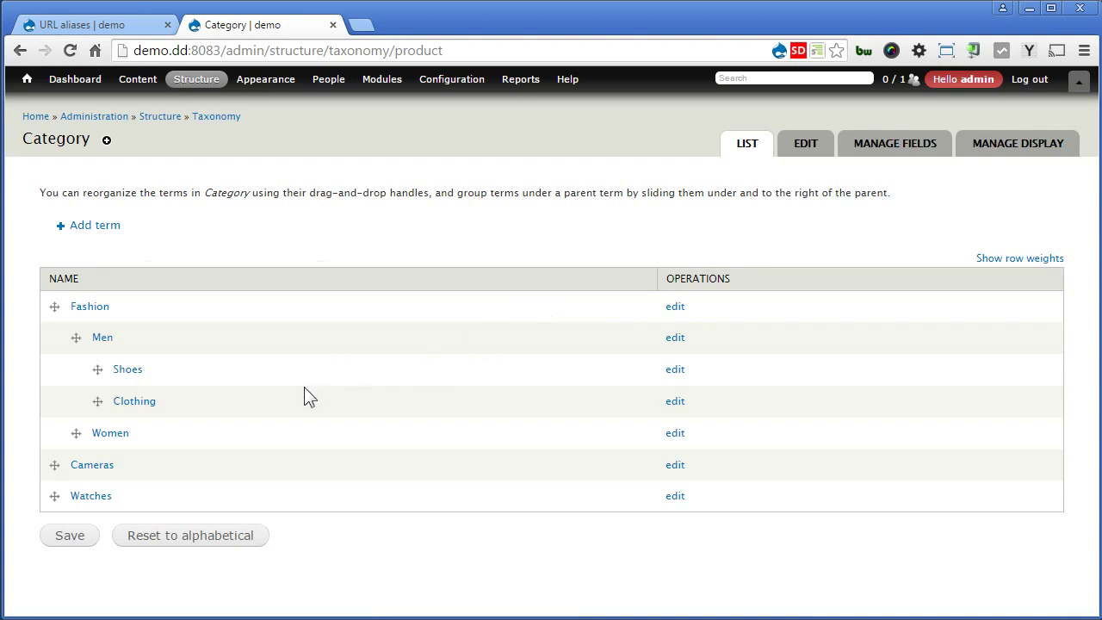
click(112, 433)
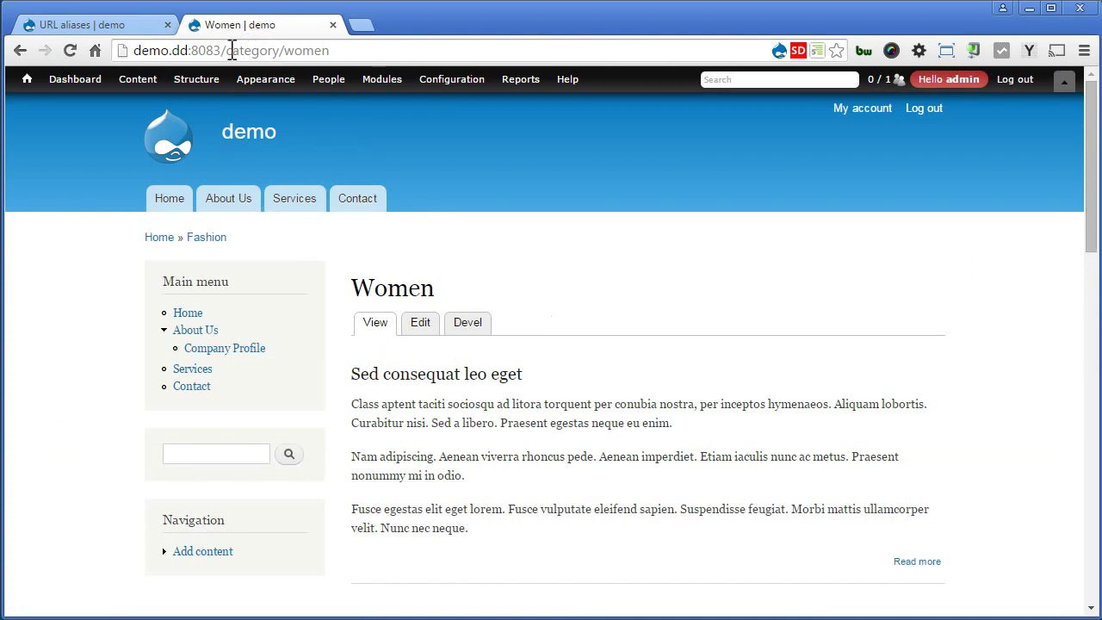
drag(227, 50, 365, 50)
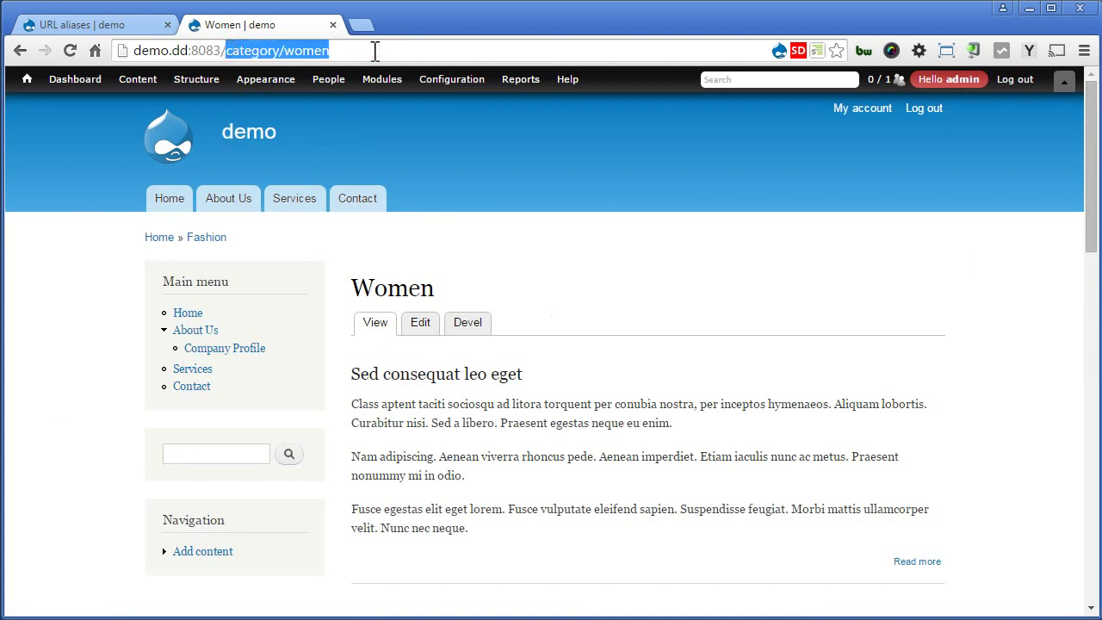
Step: Enable 'Generate automatic URL alias' on the Women term and save it
click(422, 324)
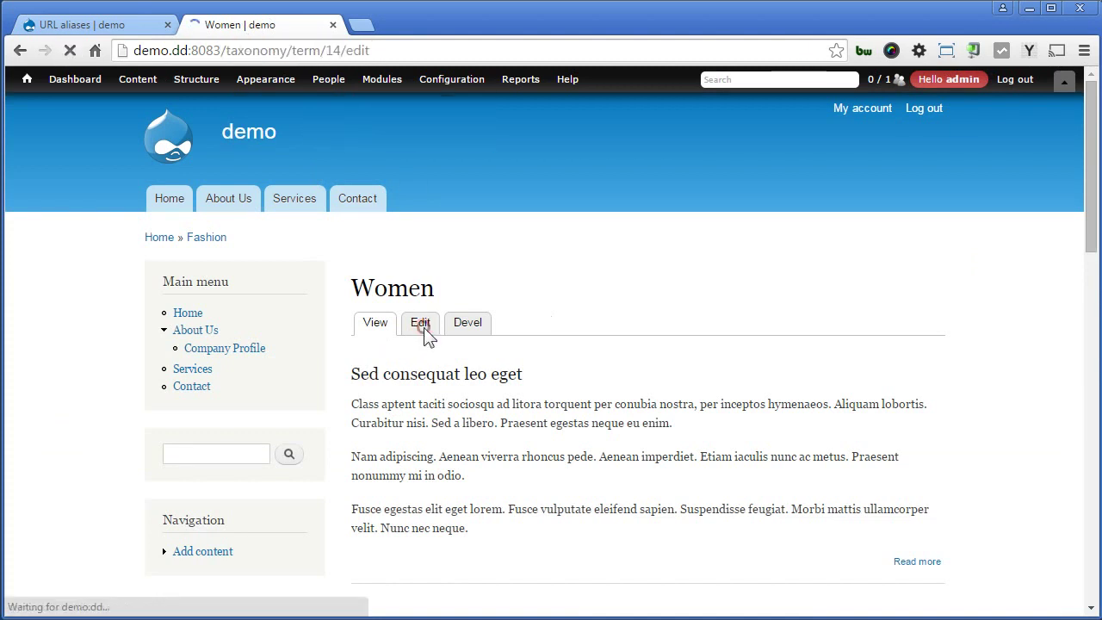
scroll(319, 369, down, 3)
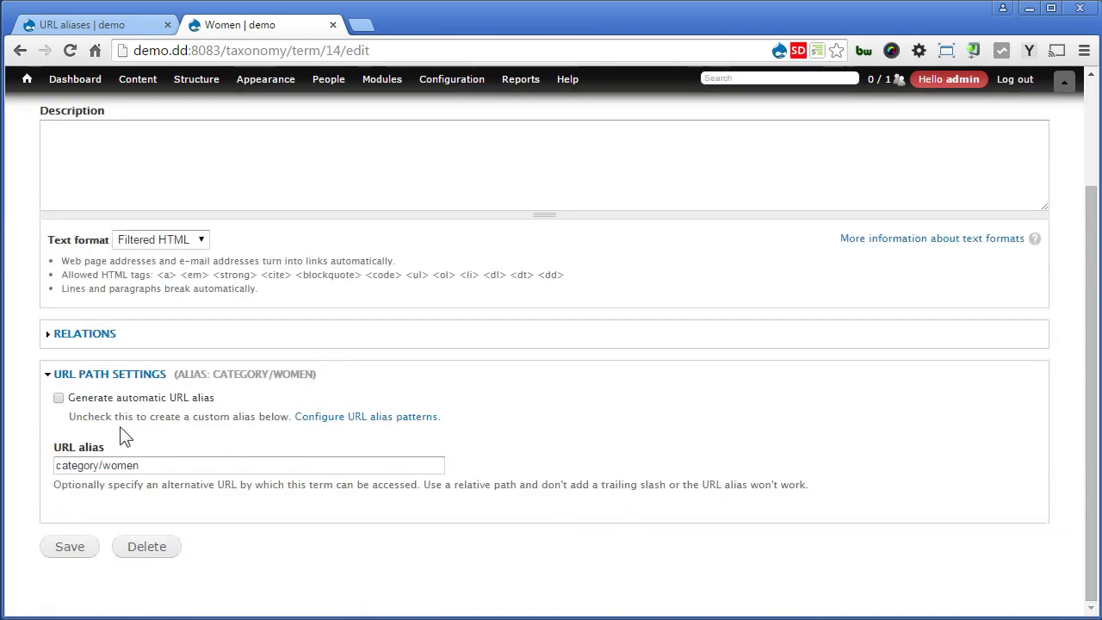
click(111, 399)
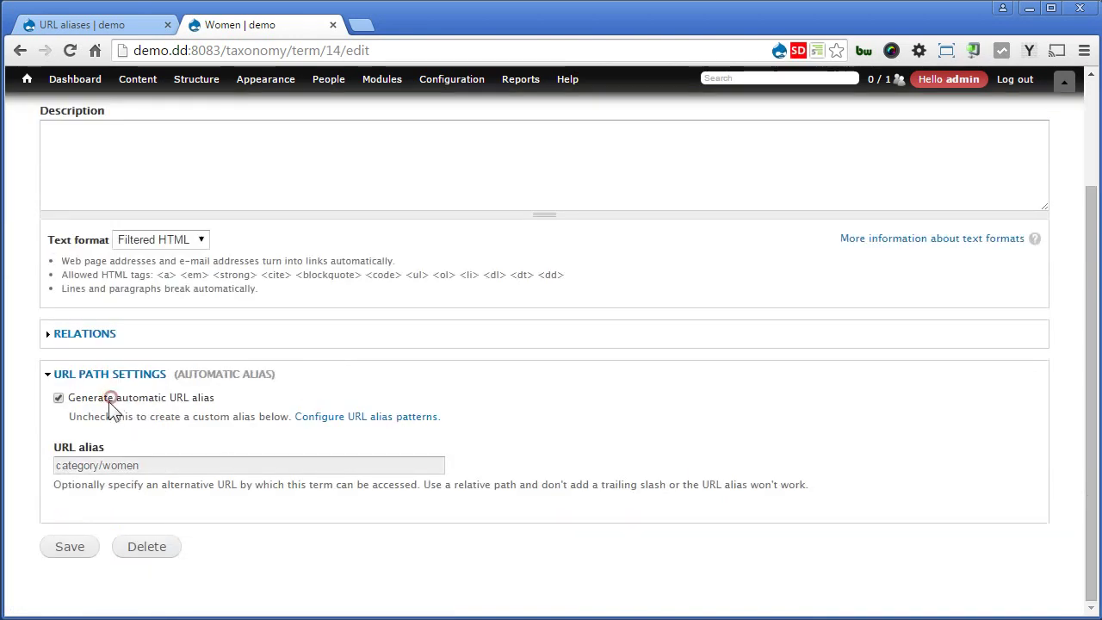
click(55, 549)
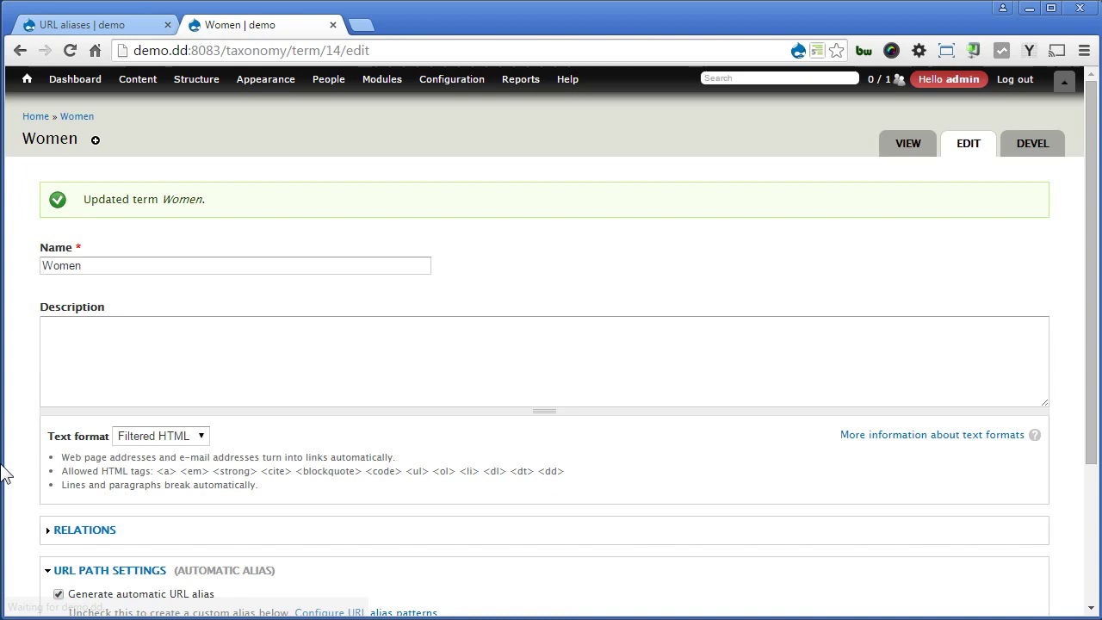
Step: View the Women term and confirm its new category/fashion/women address
click(904, 144)
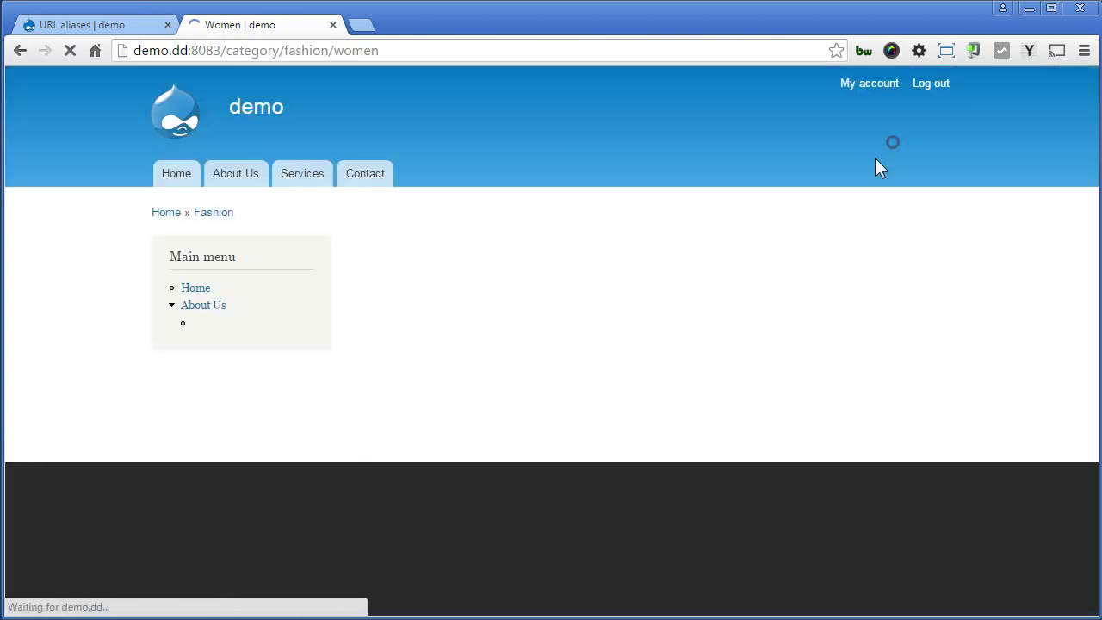
drag(220, 49, 379, 50)
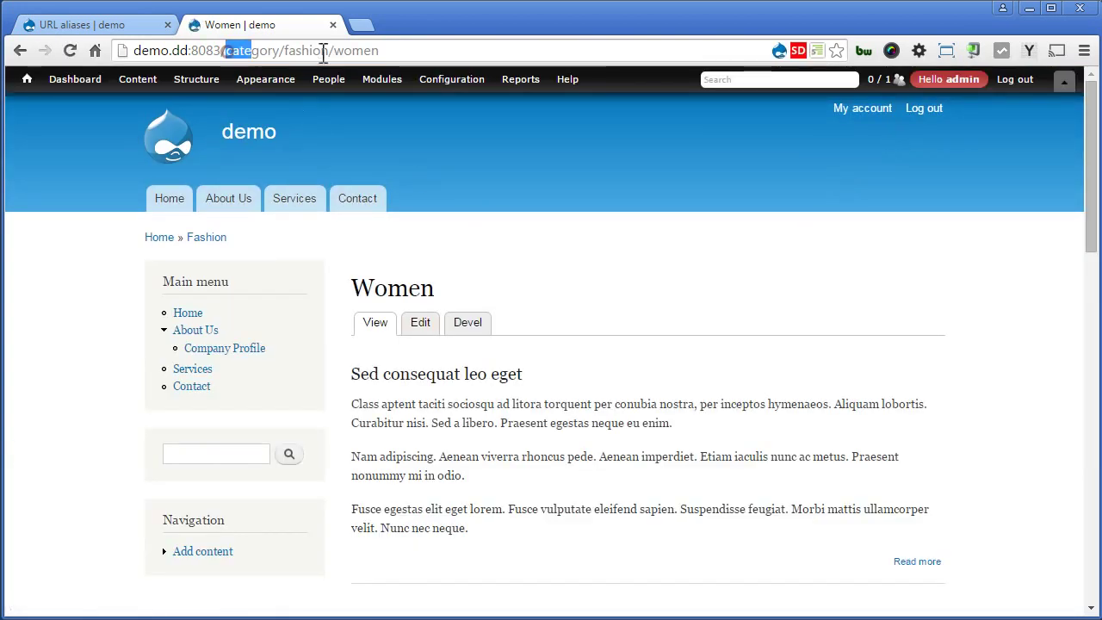
click(793, 277)
mouse_move(196, 79)
mouse_move(197, 158)
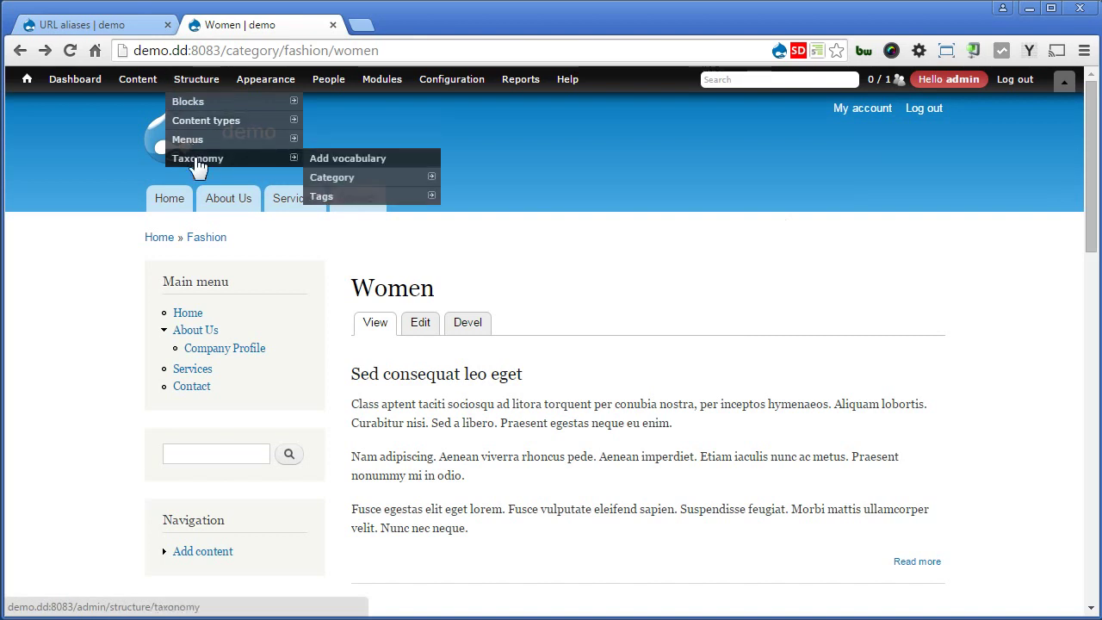
Step: Check the Clothing term's edit form, where automatic aliasing is off for category/clothing
click(381, 196)
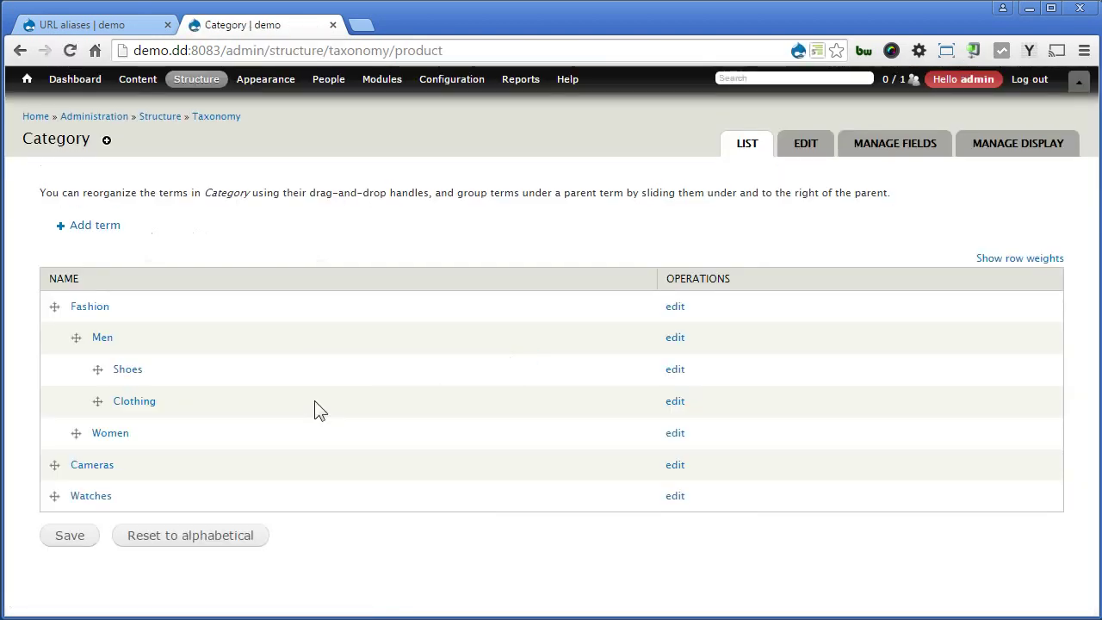
click(138, 402)
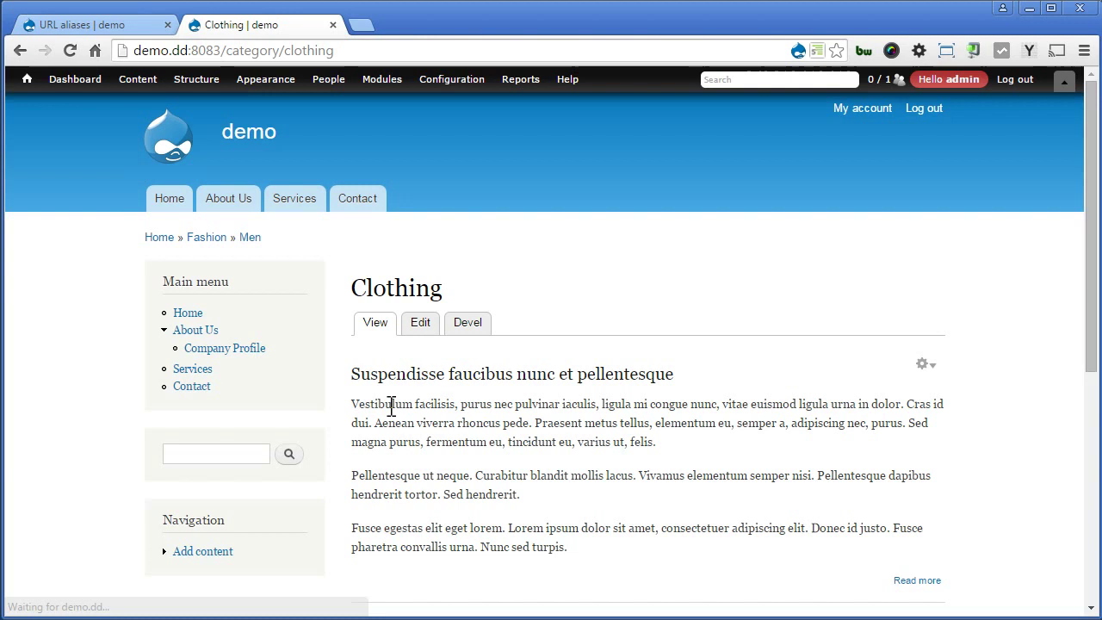
click(424, 324)
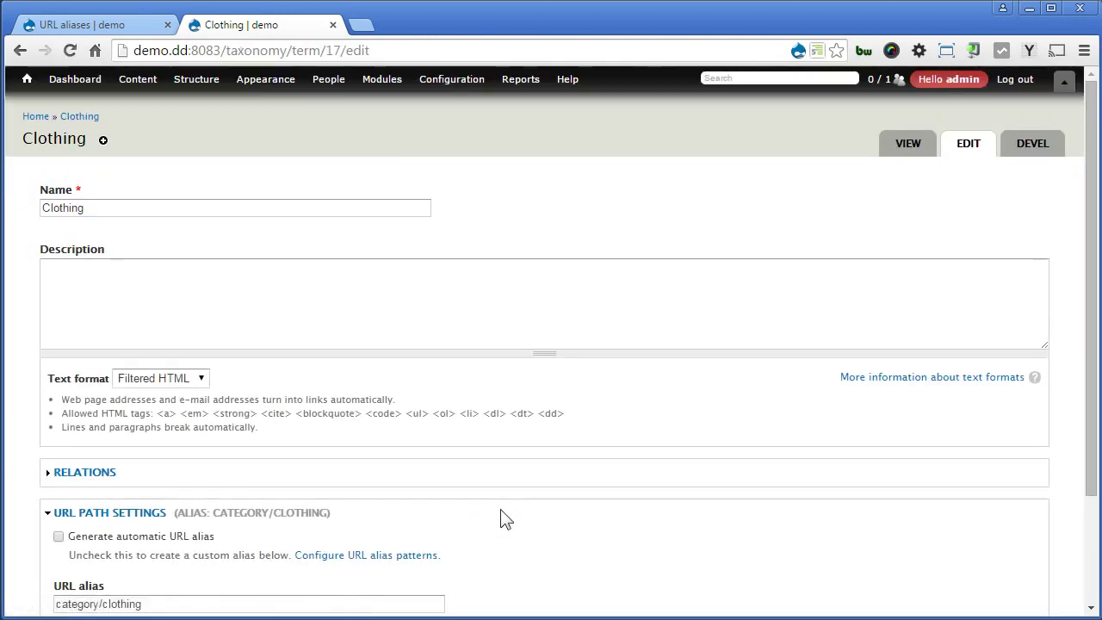
scroll(503, 516, down, 3)
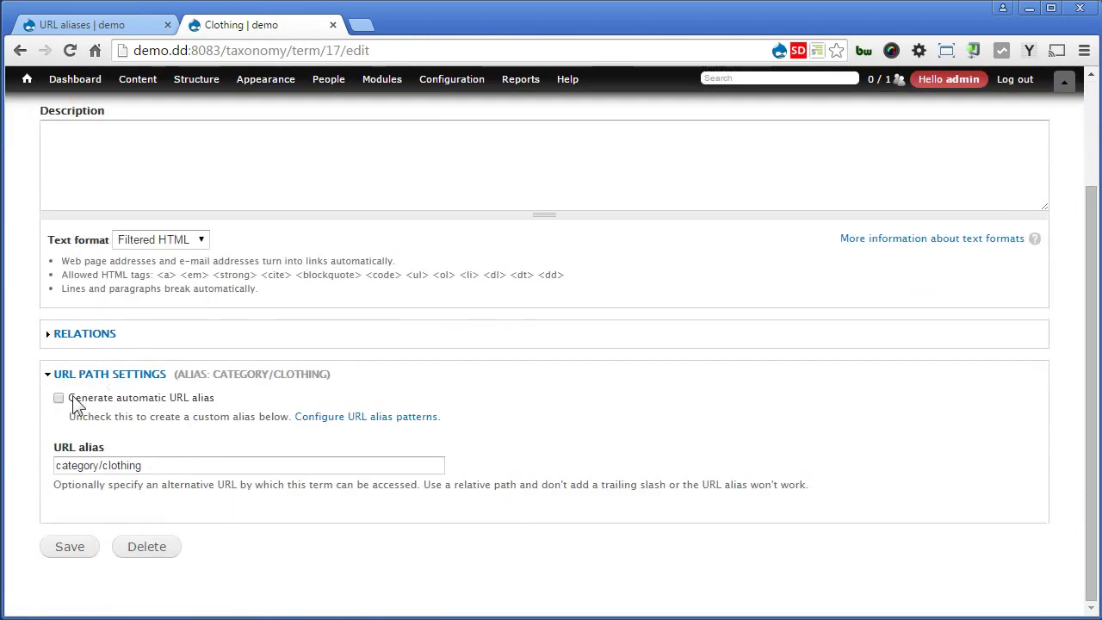
drag(71, 400, 218, 399)
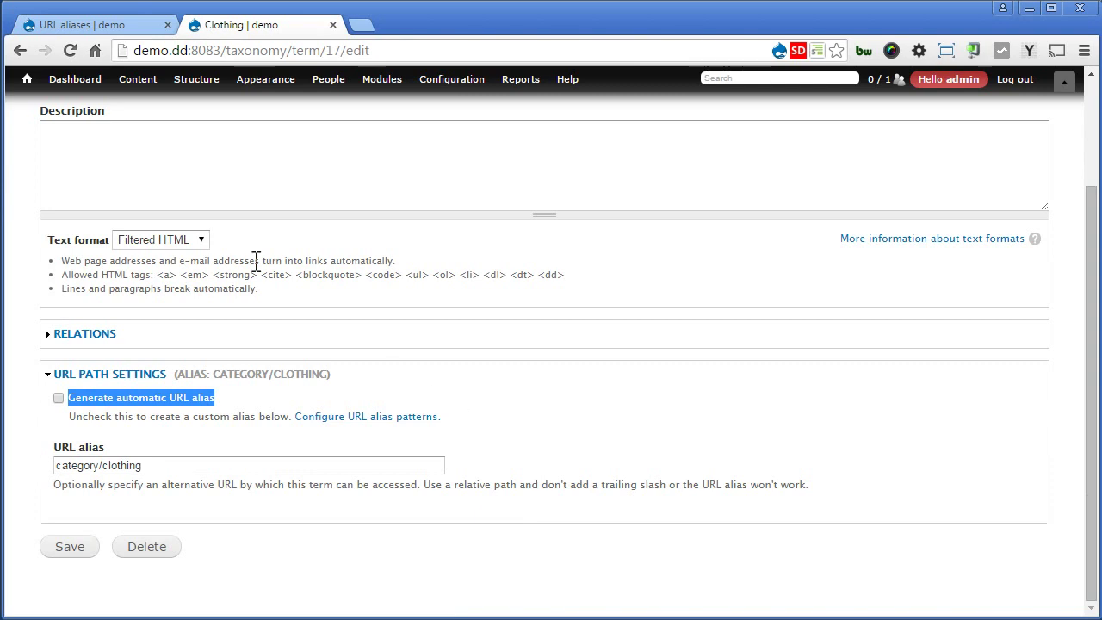
click(82, 26)
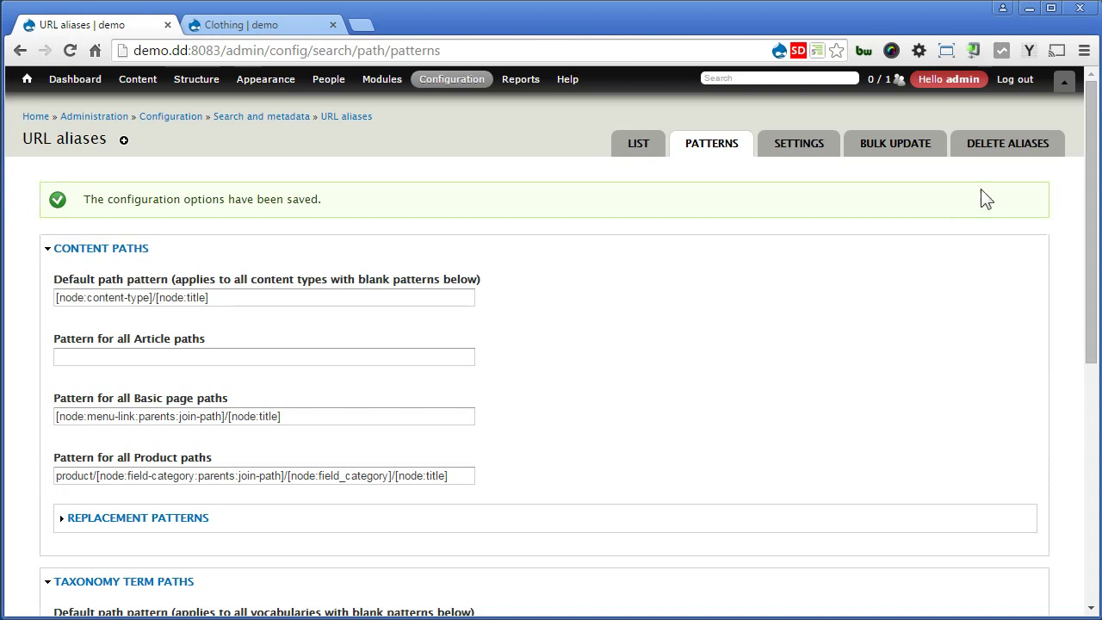
Step: Delete all taxonomy term URL aliases via Delete Aliases
click(1006, 144)
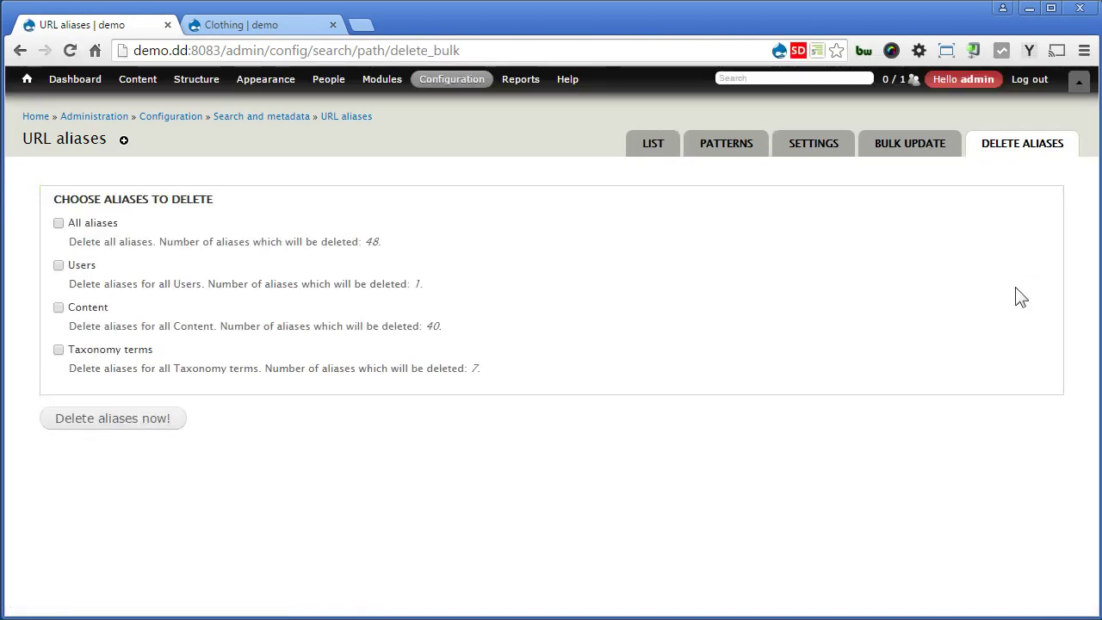
click(108, 351)
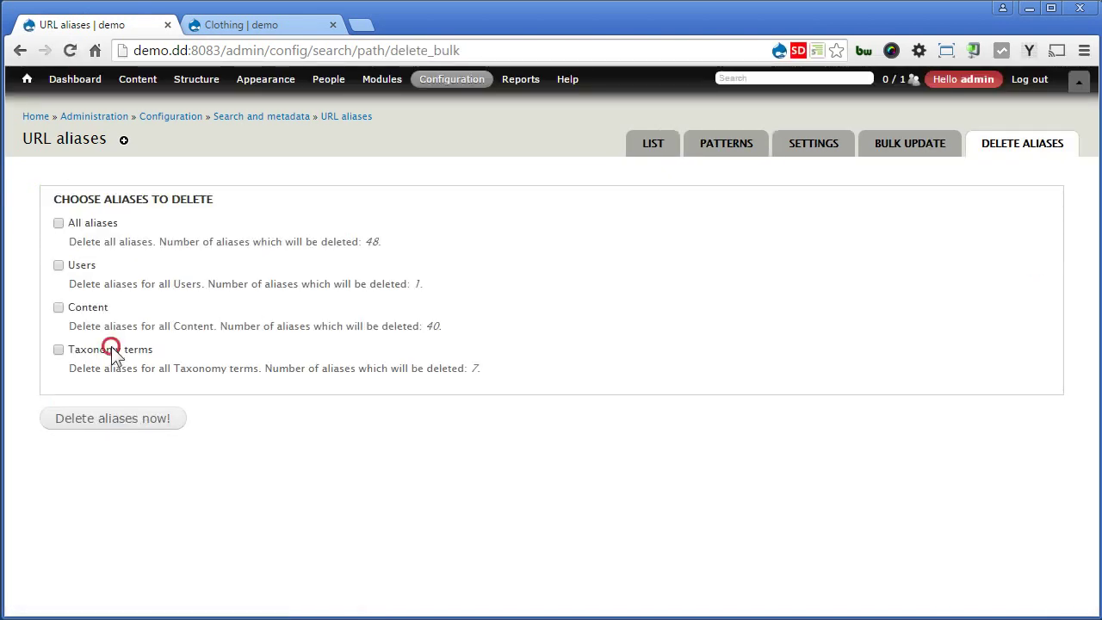
click(115, 428)
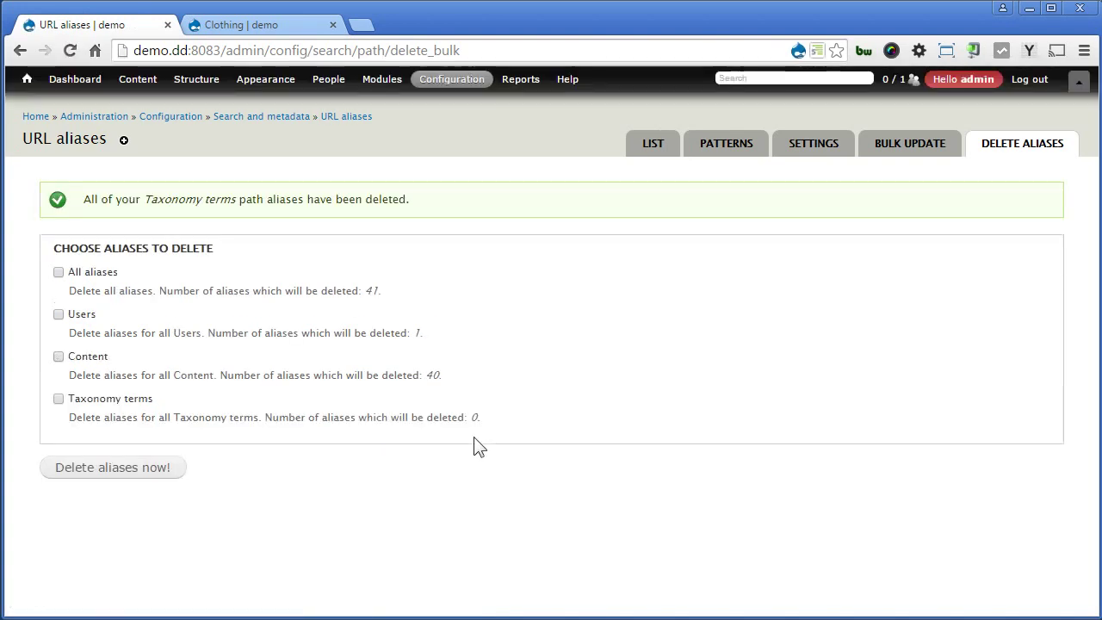
Step: Bulk-update taxonomy term paths to regenerate 7 URL aliases
click(907, 145)
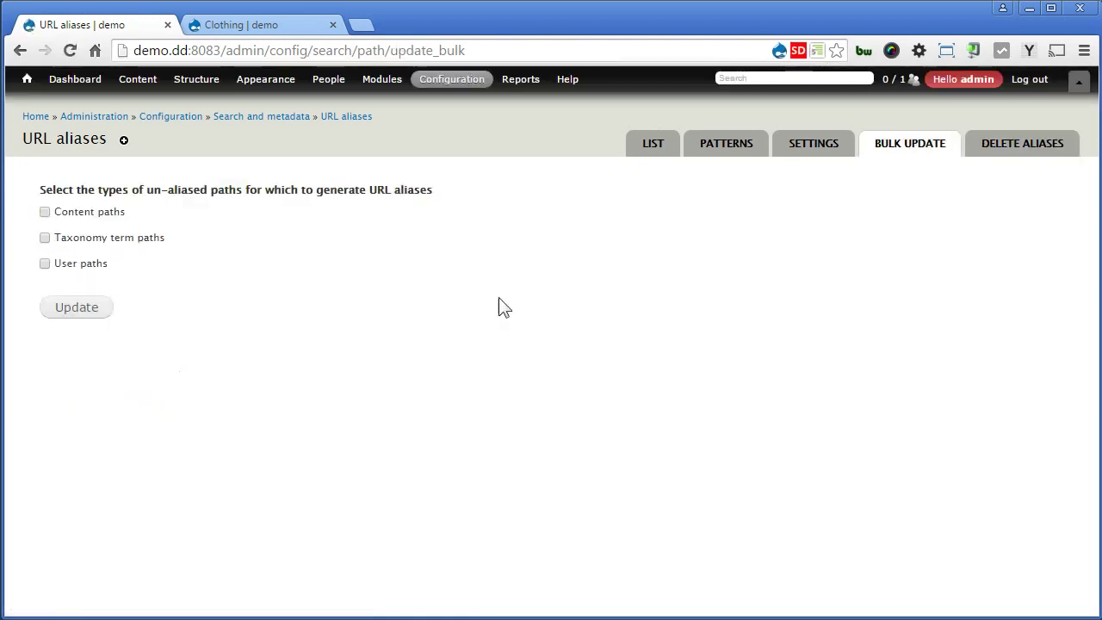
click(129, 241)
click(96, 311)
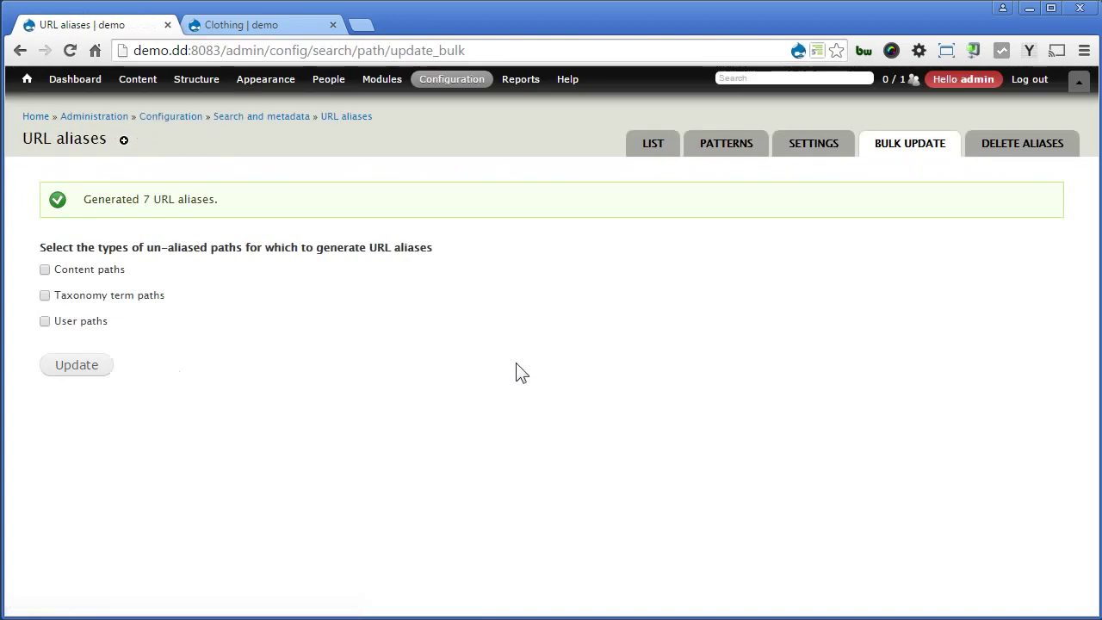
Step: List URL aliases sorted by system path descending and select the regenerated category term rows
click(648, 143)
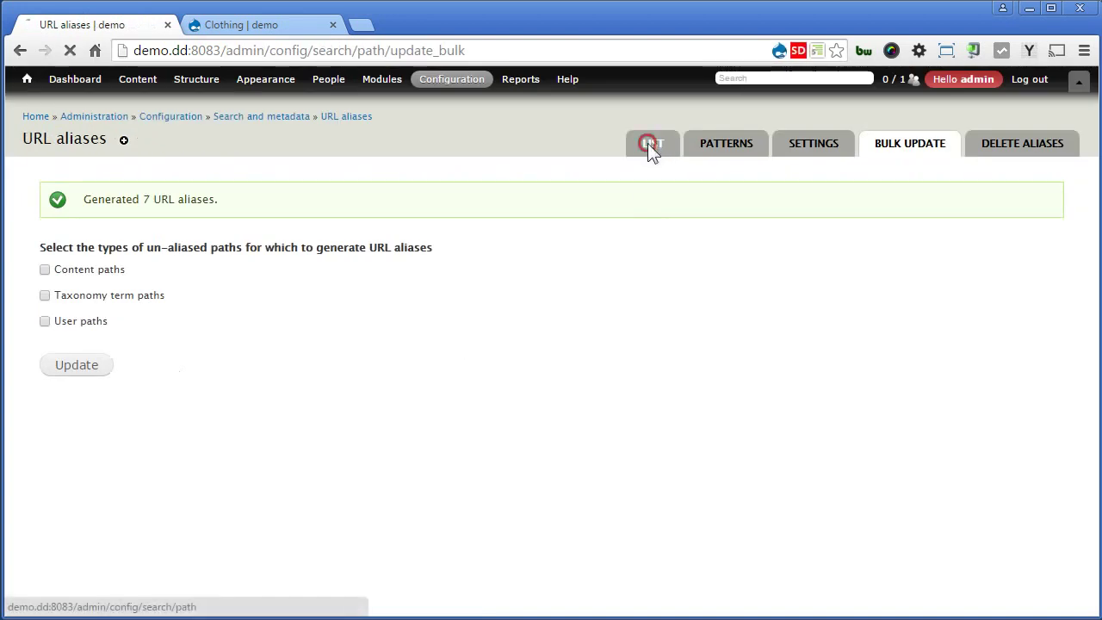
click(699, 349)
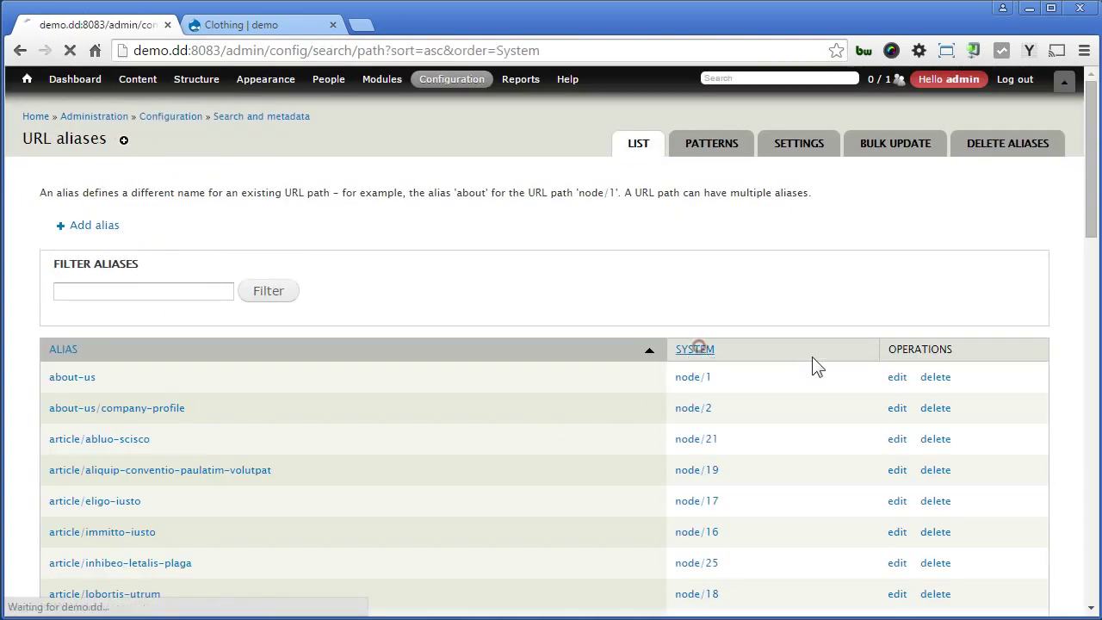
click(702, 349)
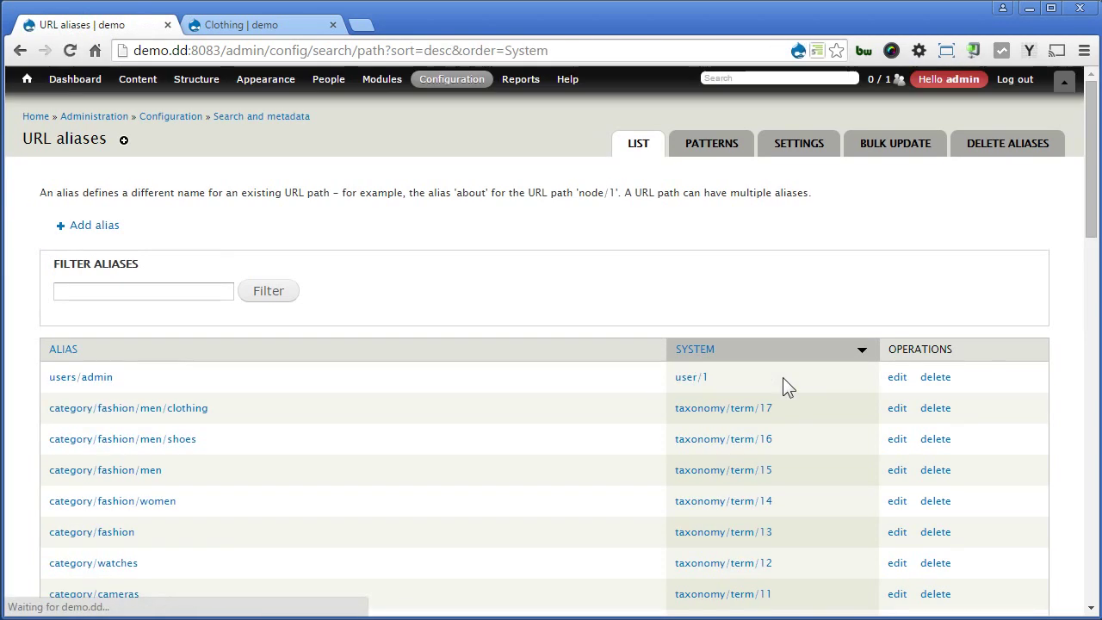
scroll(783, 377, down, 2)
drag(47, 235, 287, 436)
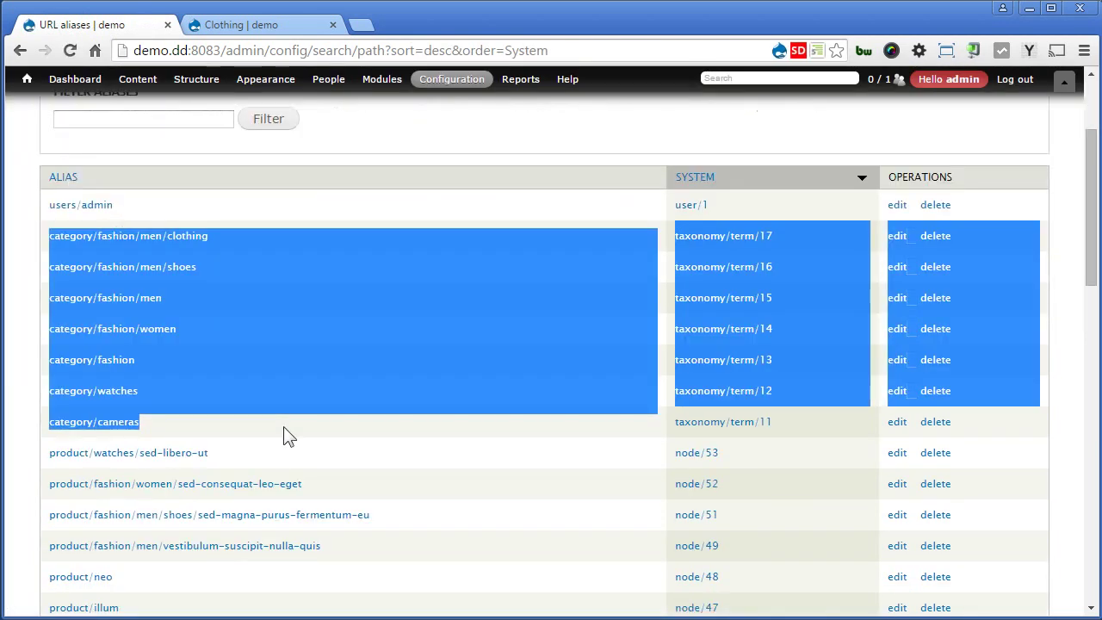